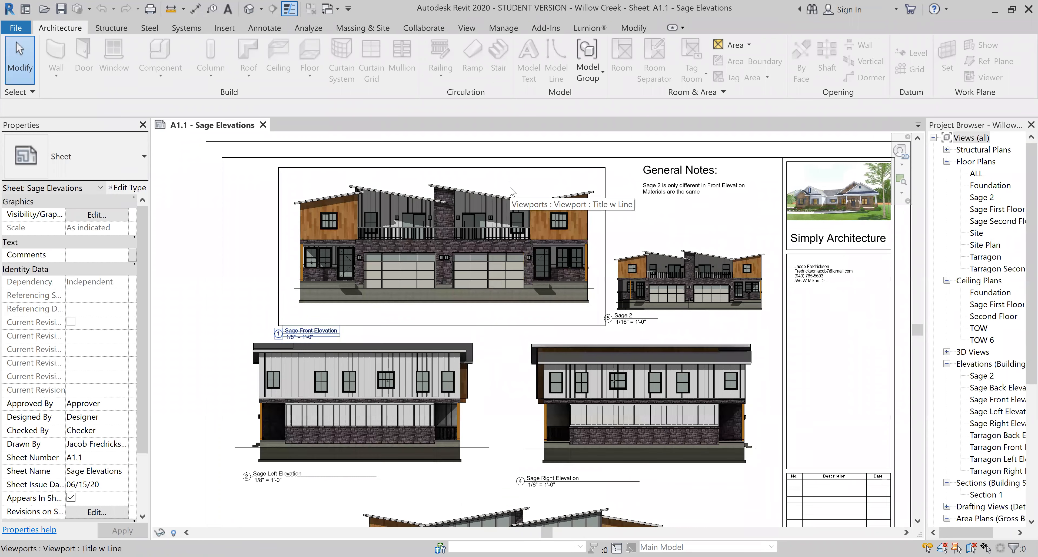
Activate the Sage Front Elevation viewport and switch it from Consistent Colors to Realistic style.
double_click(484, 202)
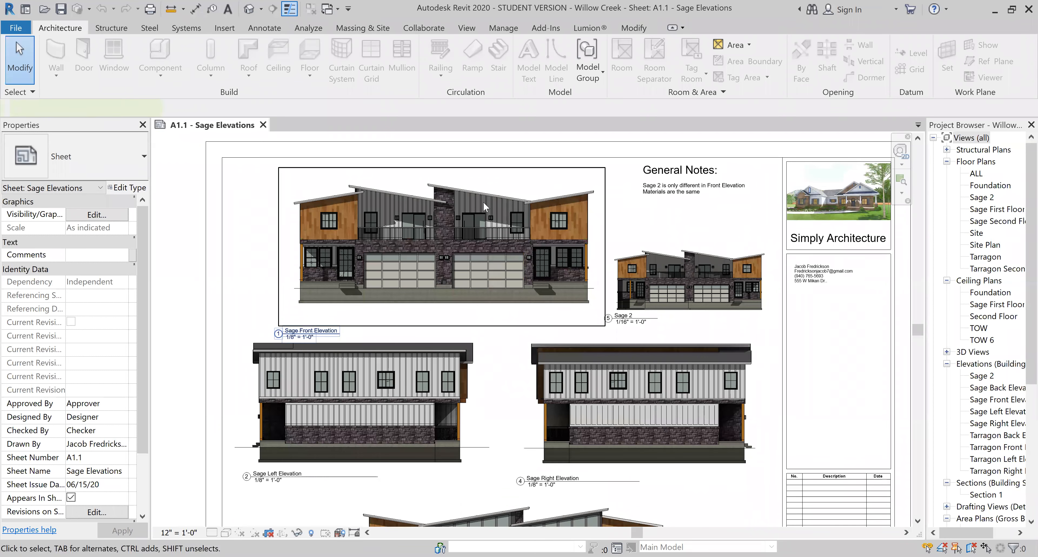
scroll(415, 195, "up", 3)
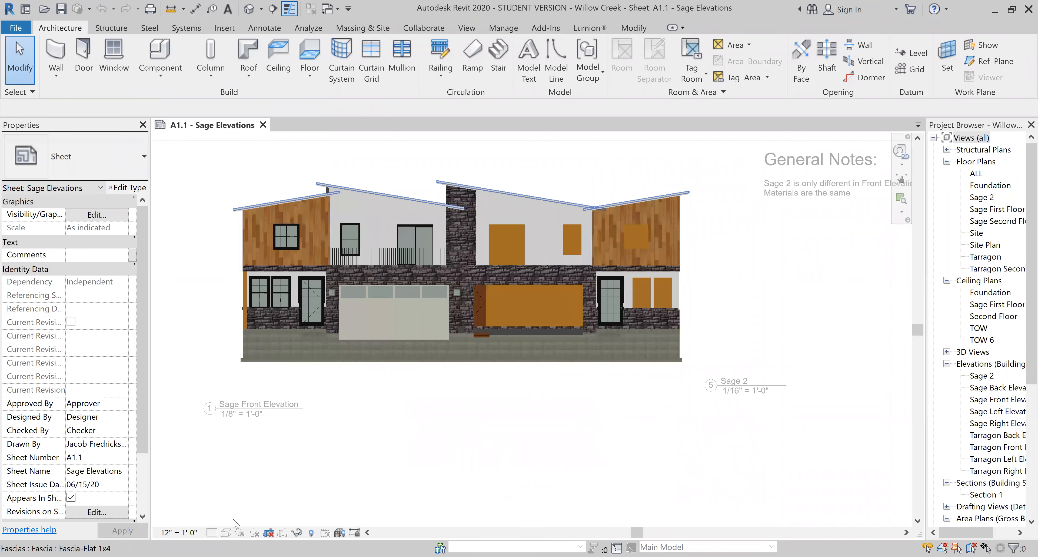
left_click(225, 533)
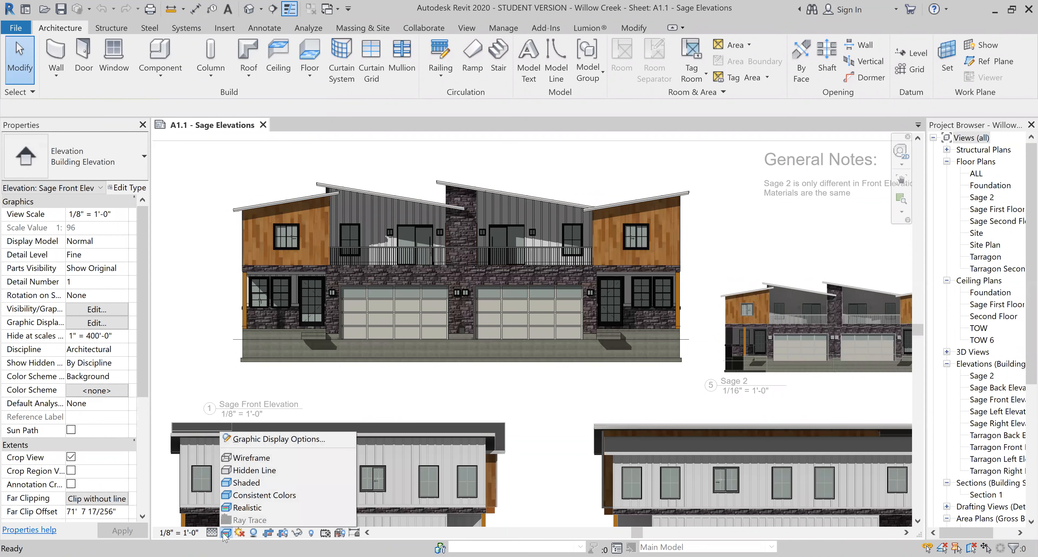
left_click(268, 498)
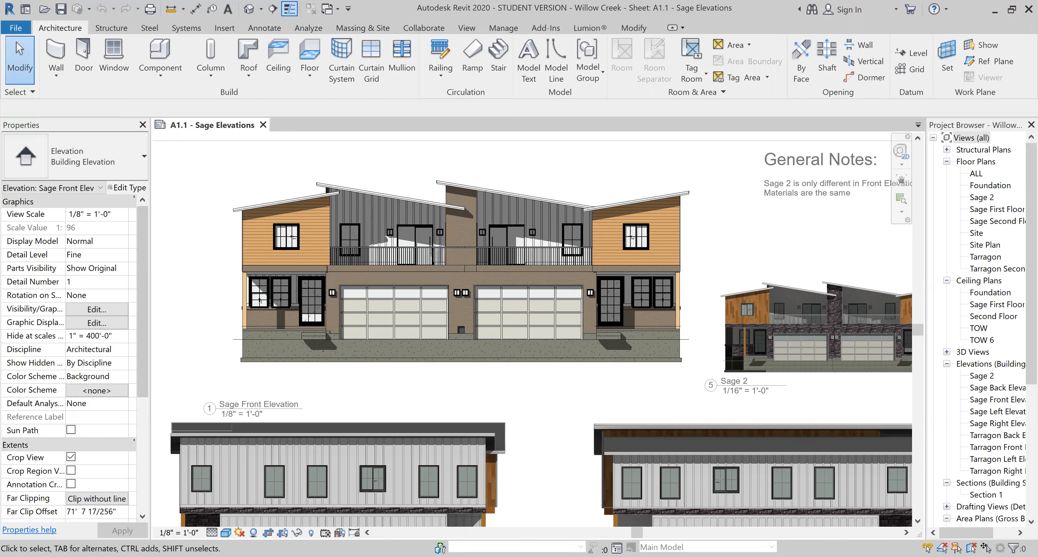
left_click(225, 533)
left_click(229, 507)
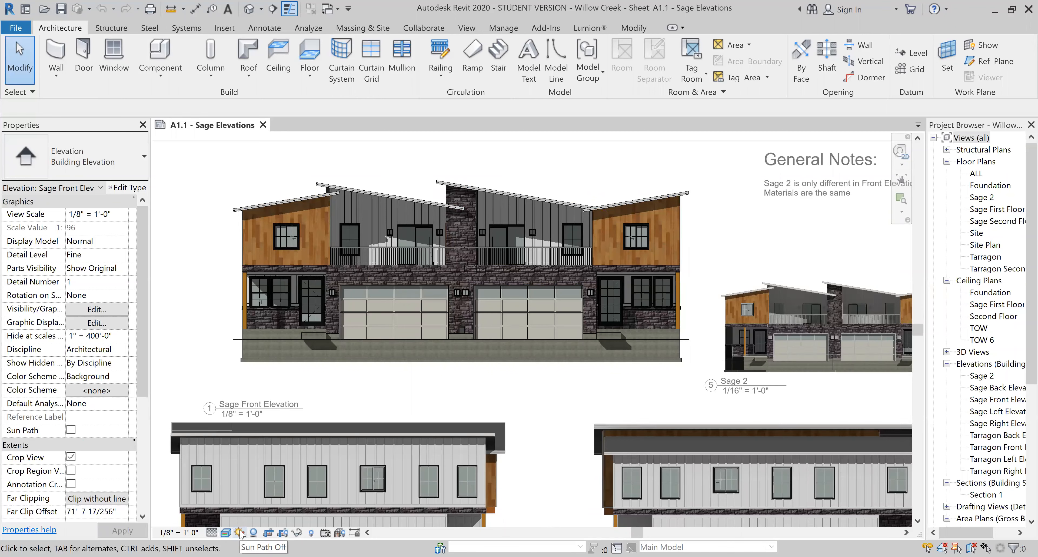
left_click(227, 535)
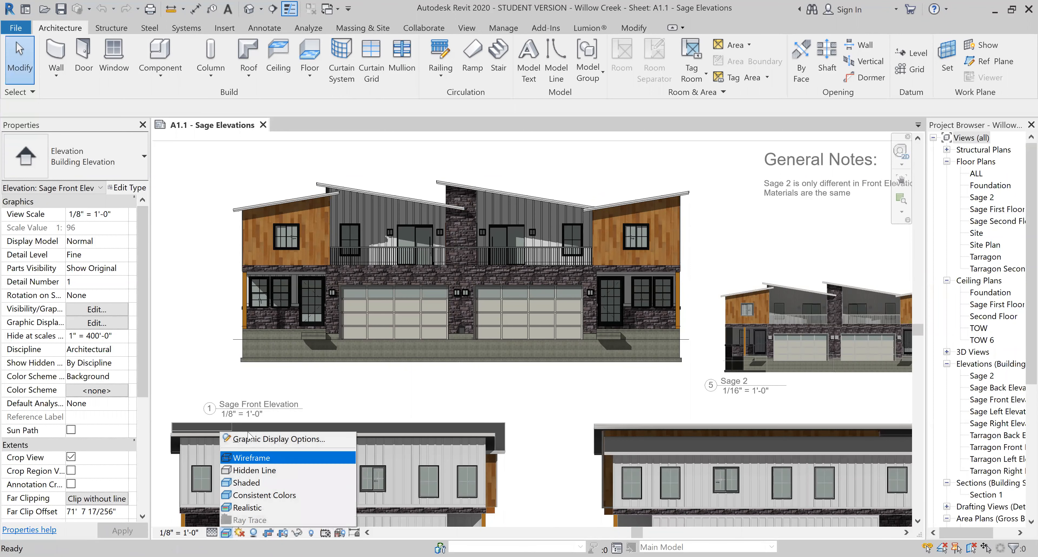
Preview the front elevation in Hidden Line, turn shadows off, then restore Realistic style.
left_click(244, 470)
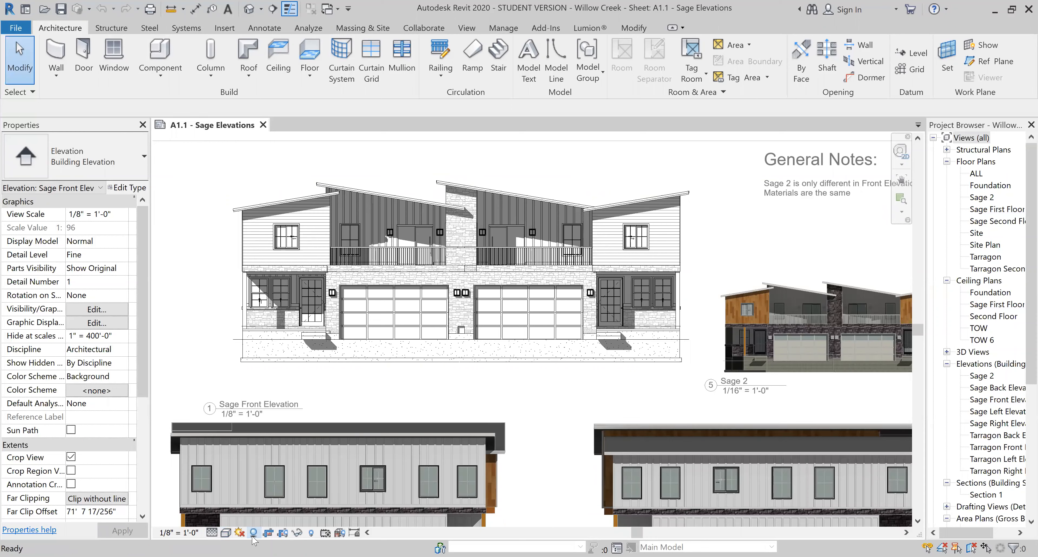
left_click(253, 533)
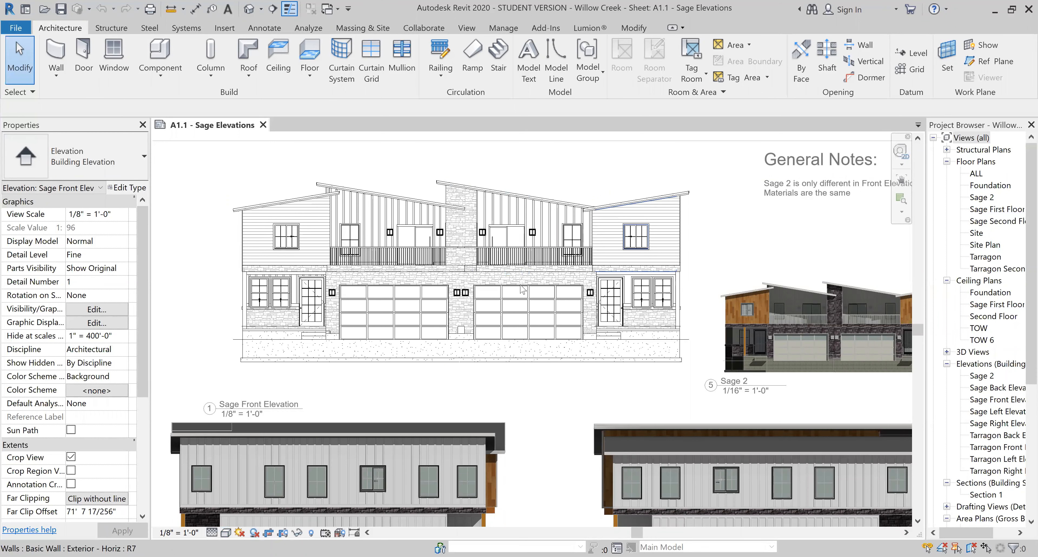
left_click(225, 533)
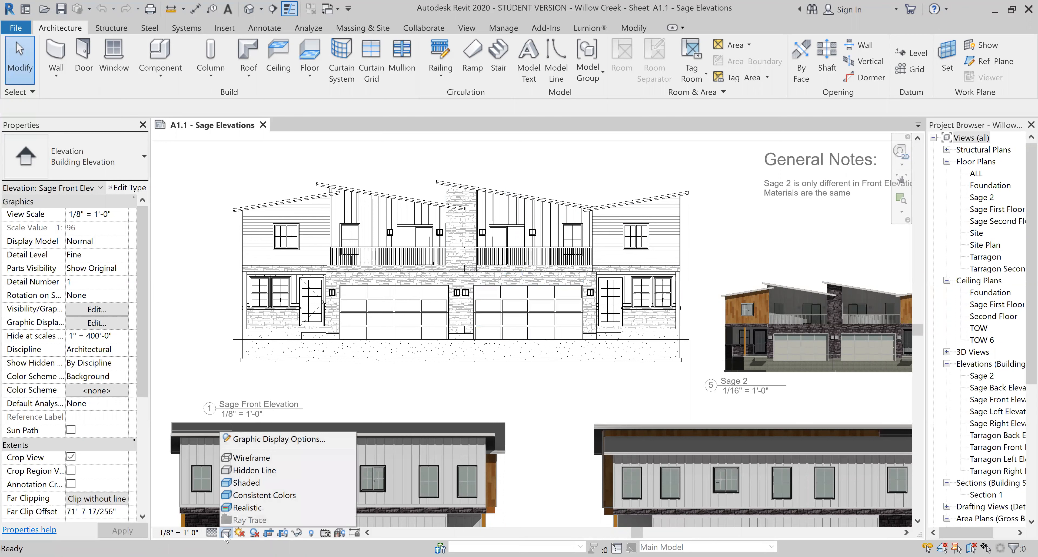
left_click(246, 507)
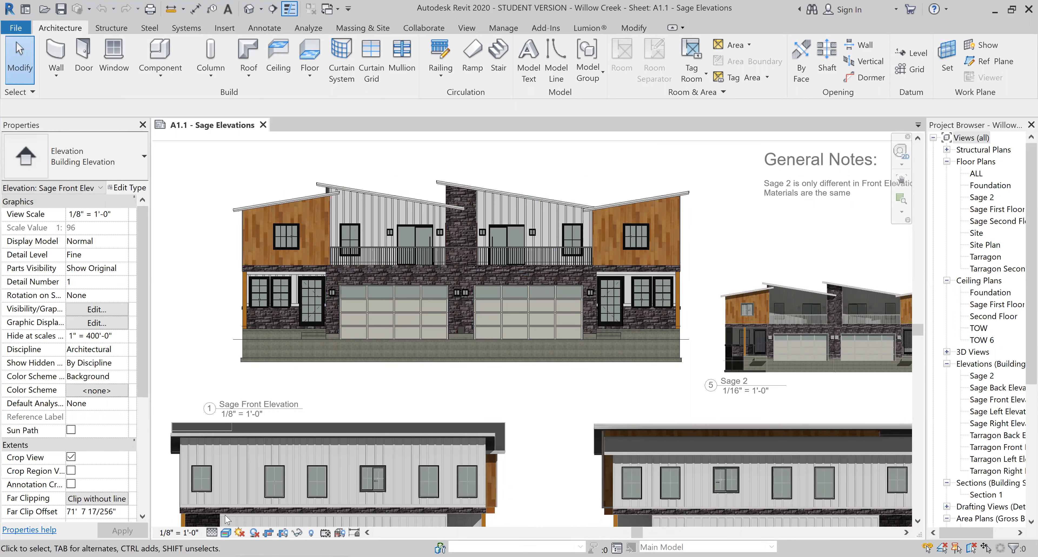
left_click(226, 533)
Enable Cast Shadows and Show Ambient Shadows in Graphic Display Options, apply, and review Lighting.
left_click(294, 442)
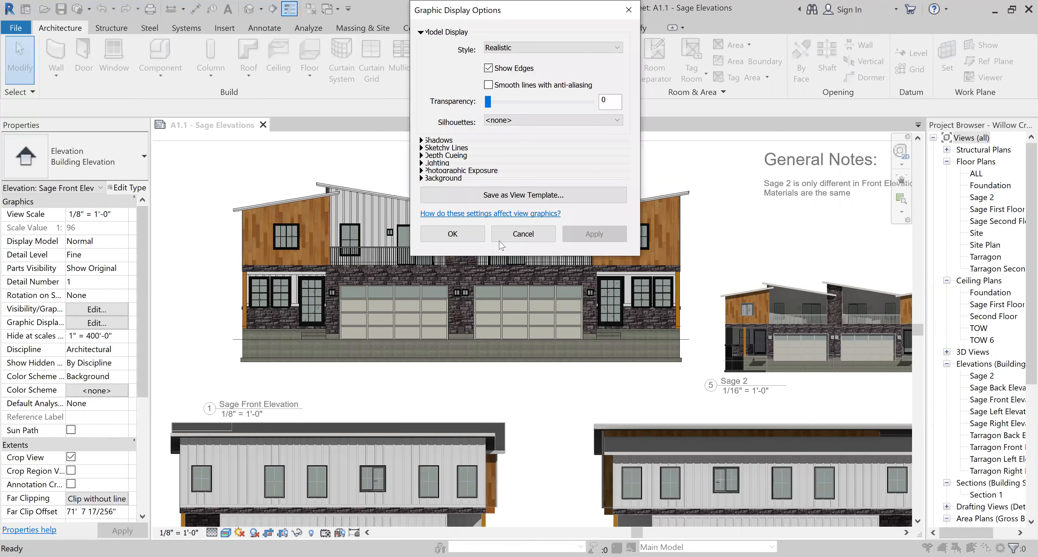
left_click(421, 141)
left_click(488, 150)
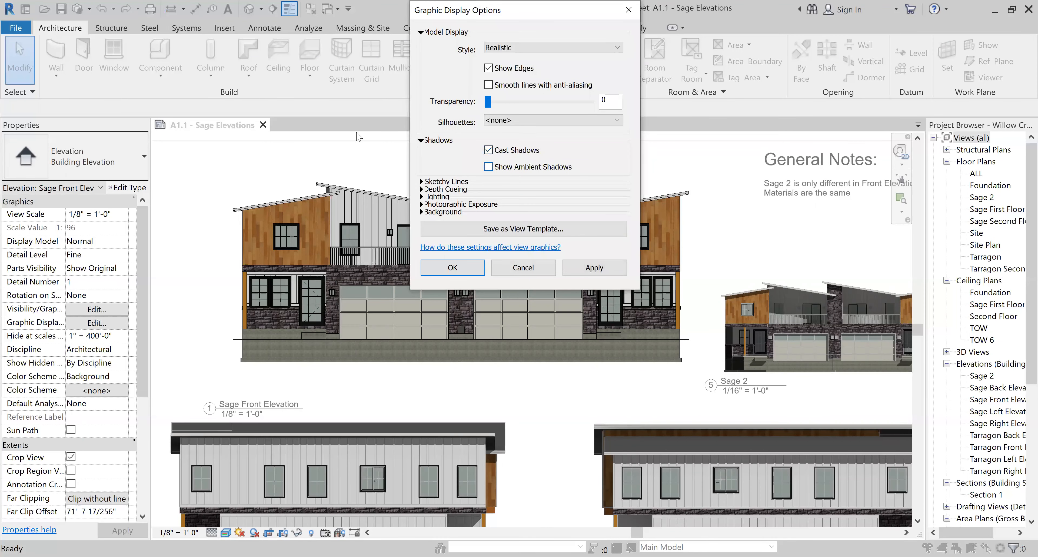
left_click(488, 166)
left_click(605, 269)
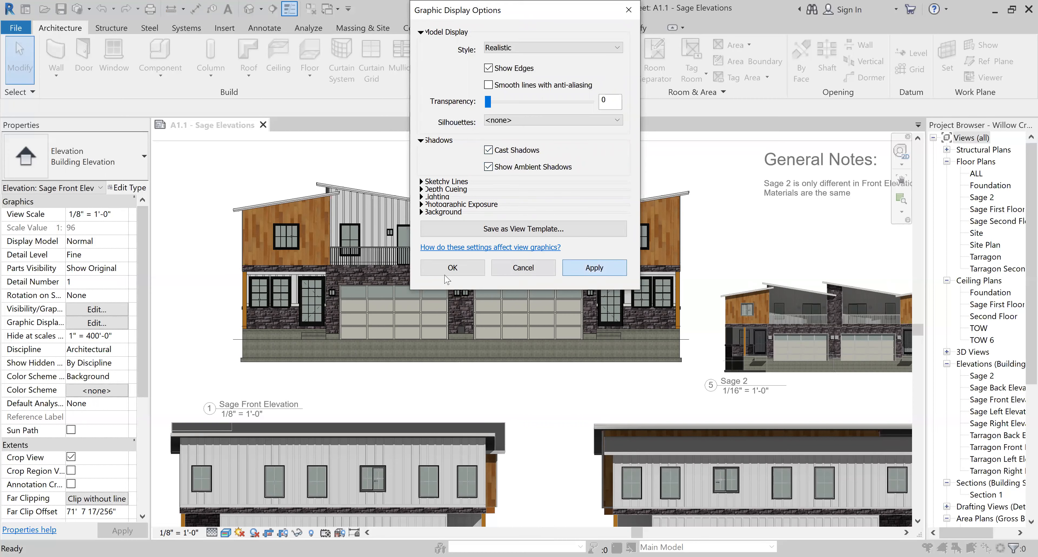
left_click(422, 197)
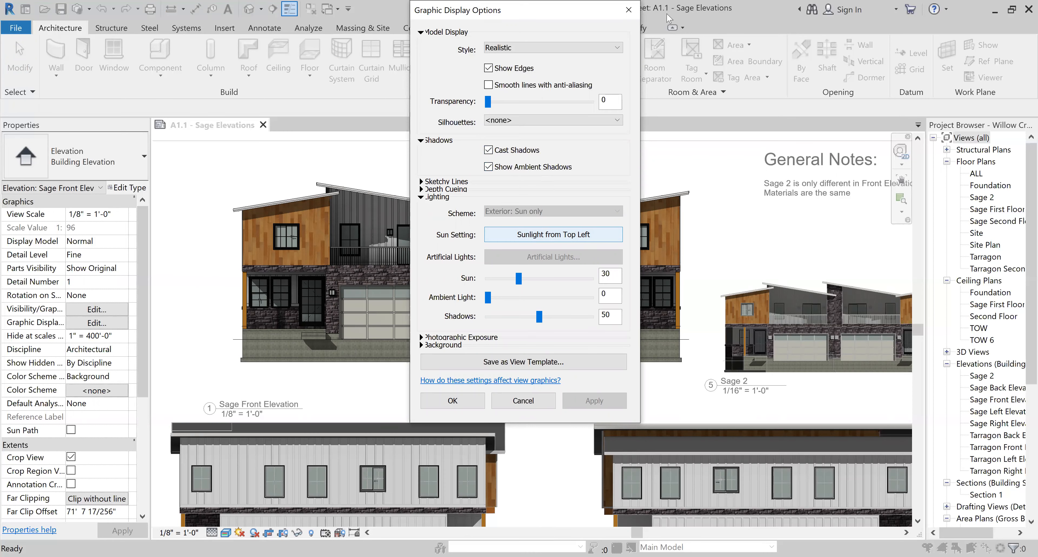
left_click(628, 10)
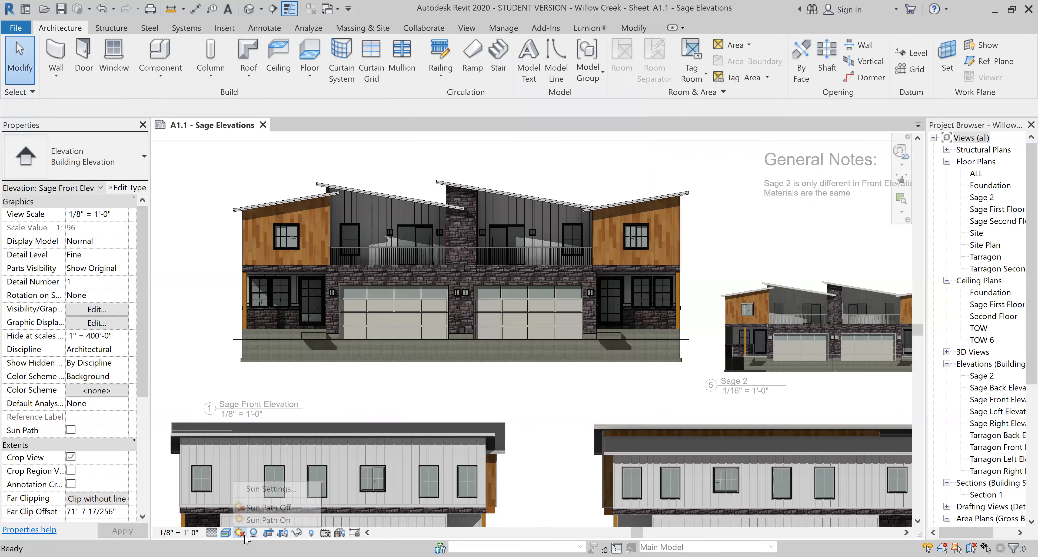
Set the sun to Still with the Summer Solstice preset, 6/21/2010 at 12:00 PM.
left_click(270, 488)
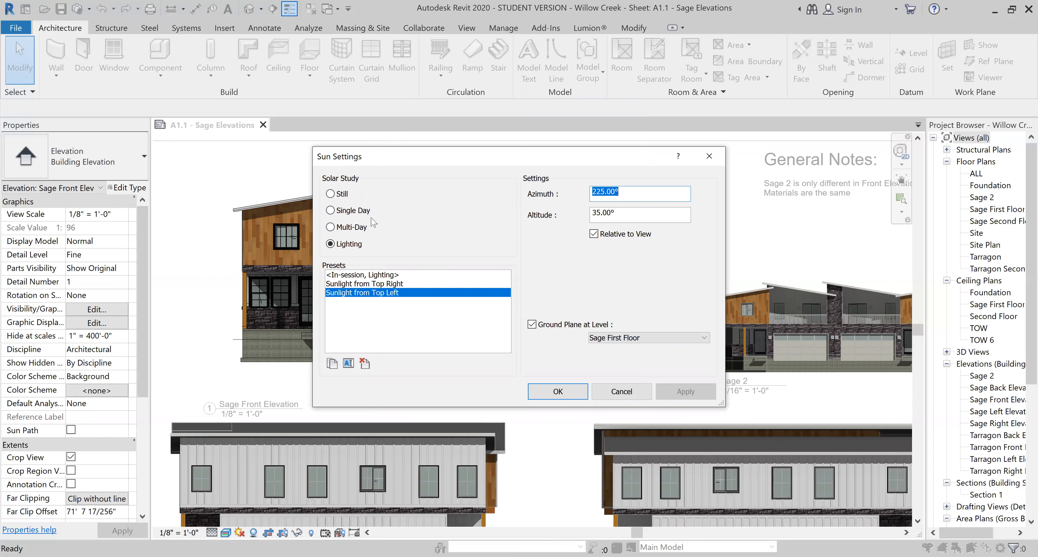
left_click(330, 193)
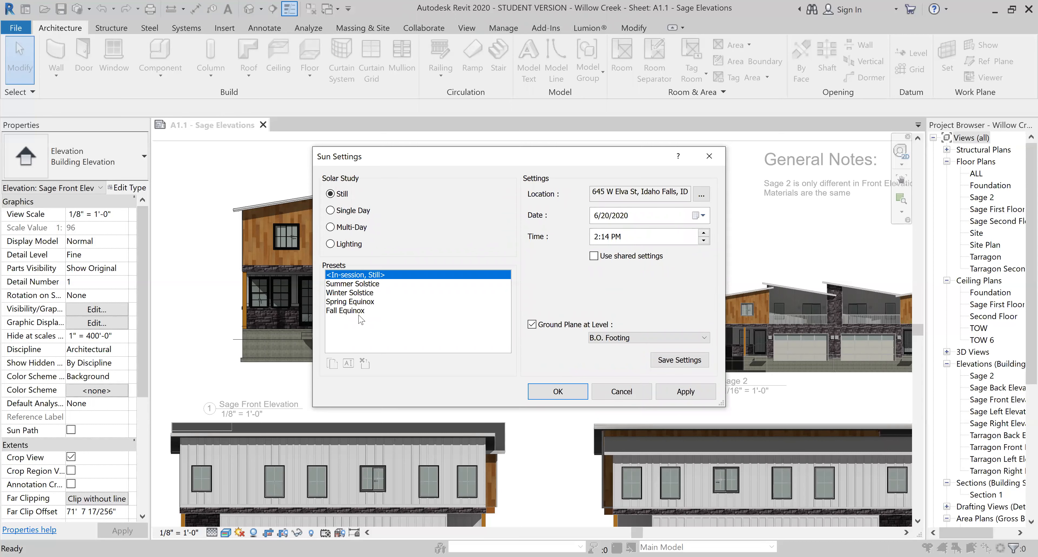
left_click(355, 283)
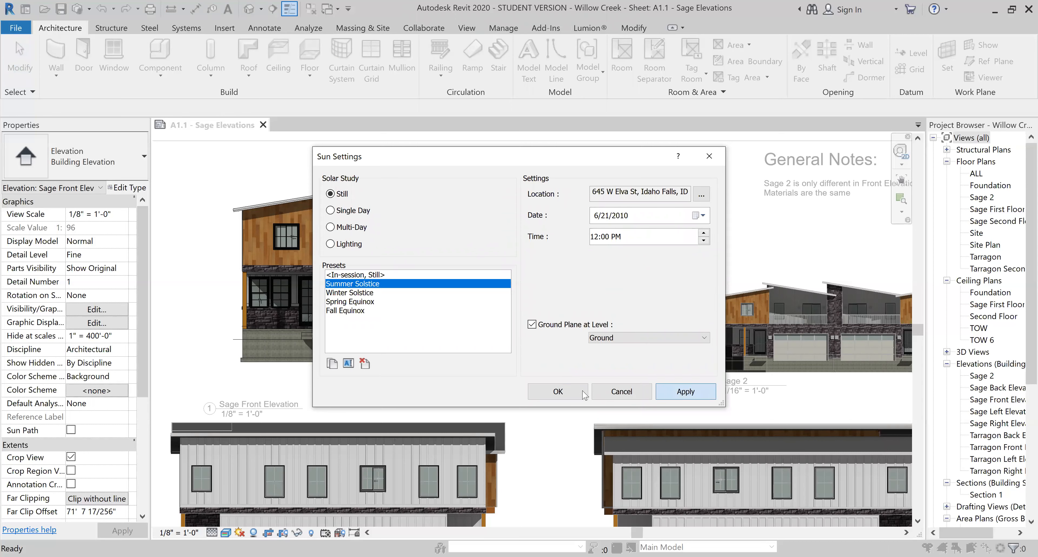
left_click(558, 391)
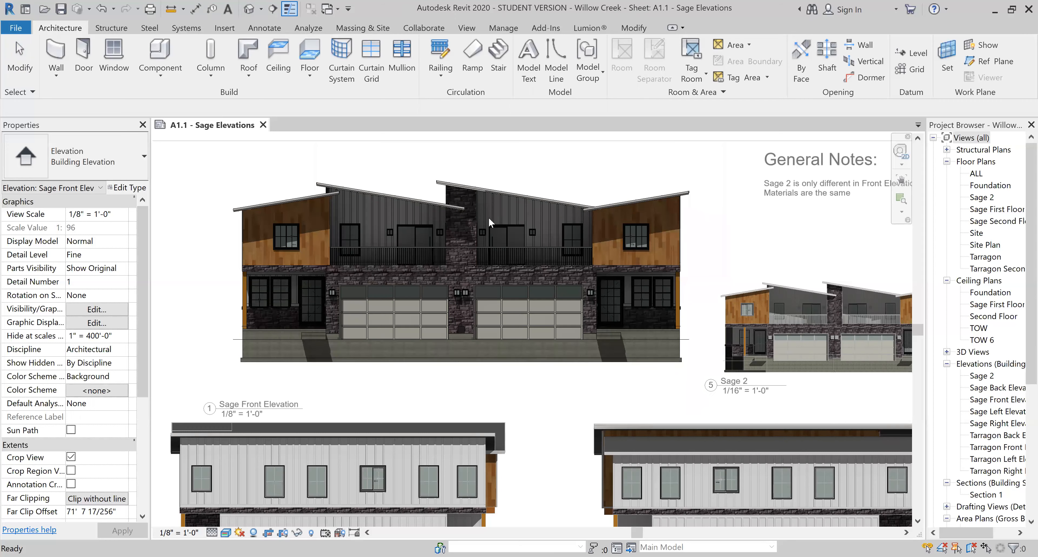
Activate the Sage Left Elevation viewport, check its Sun Settings and close them unchanged.
scroll(467, 203, "down", 1)
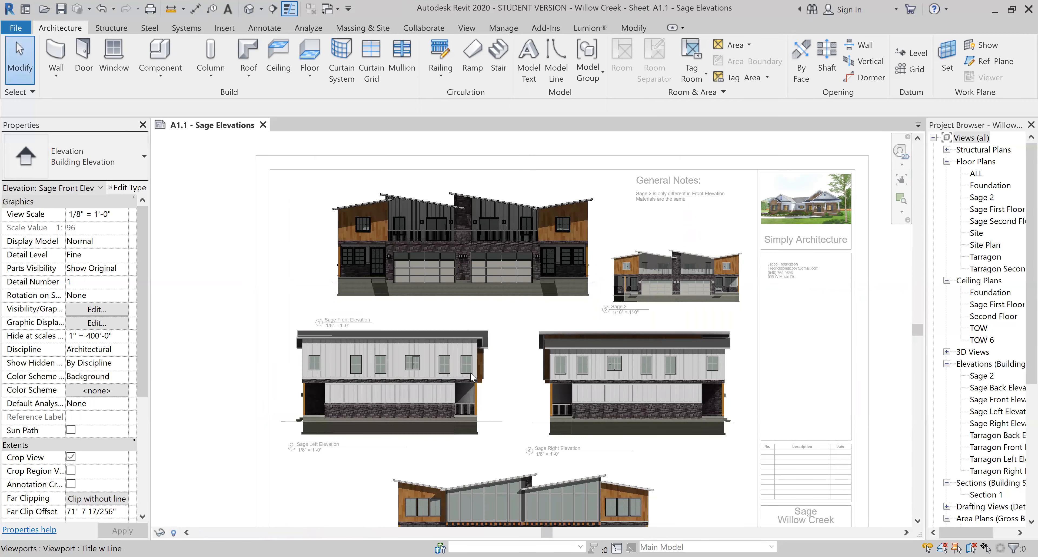
double_click(471, 374)
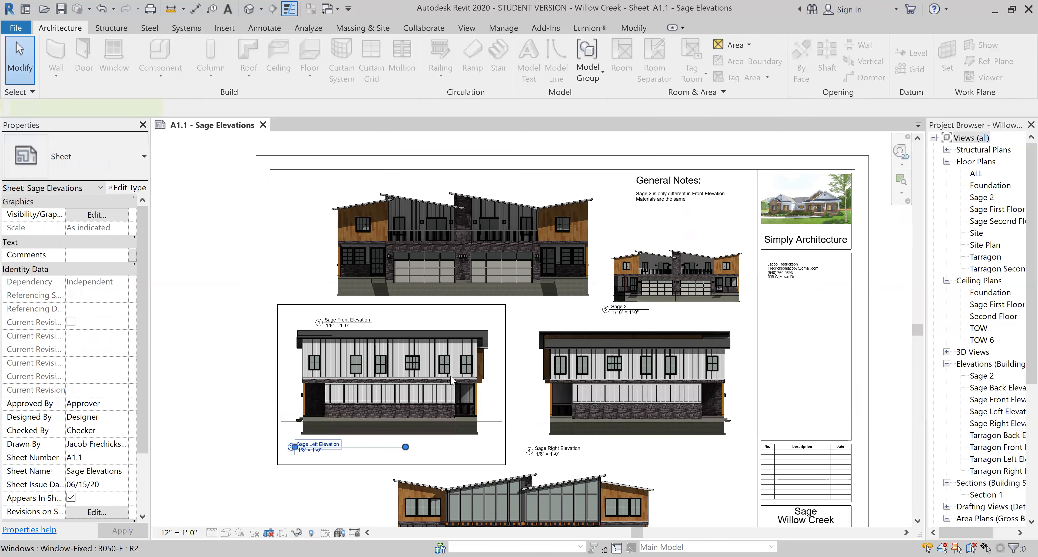
left_click(239, 533)
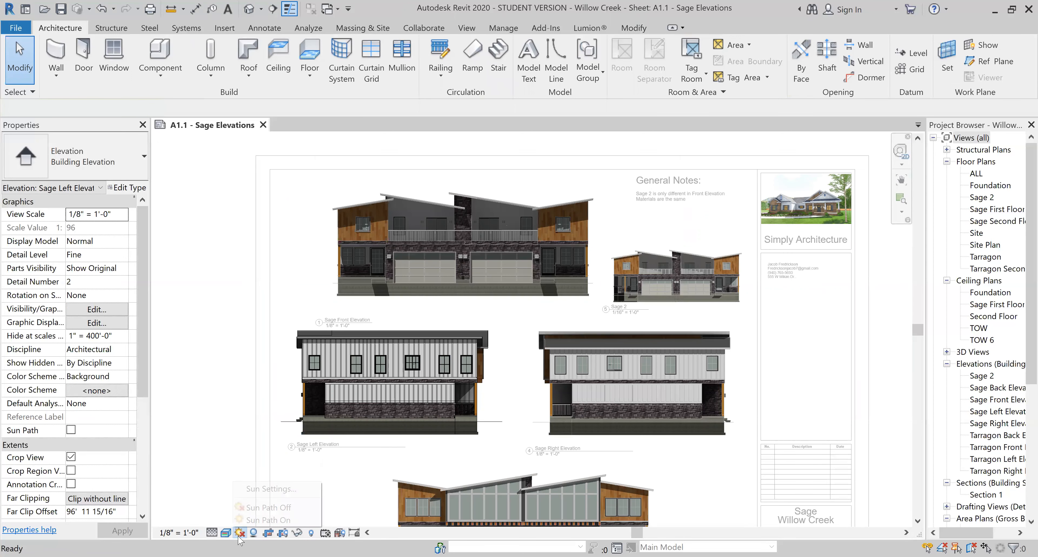
left_click(269, 489)
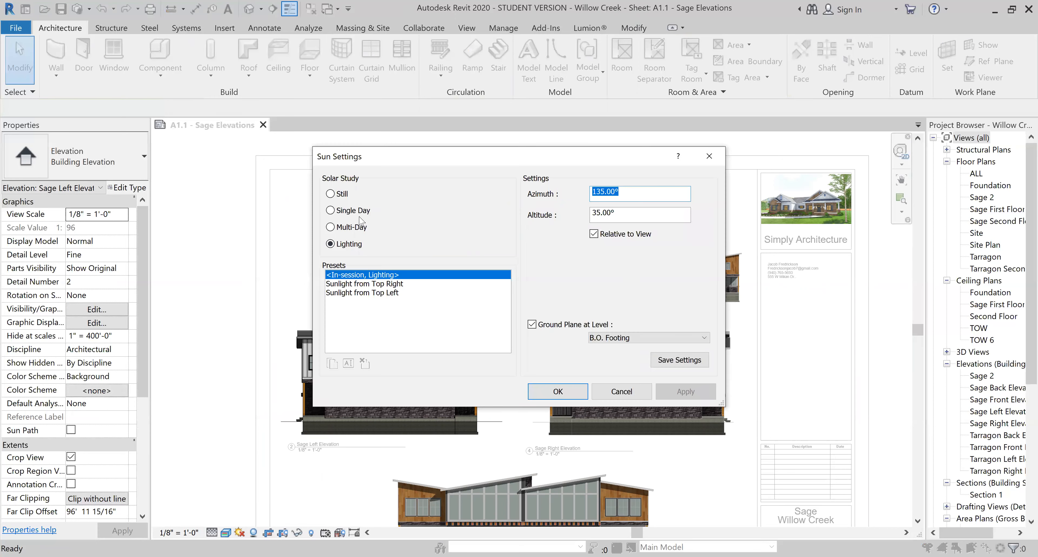
left_click(709, 156)
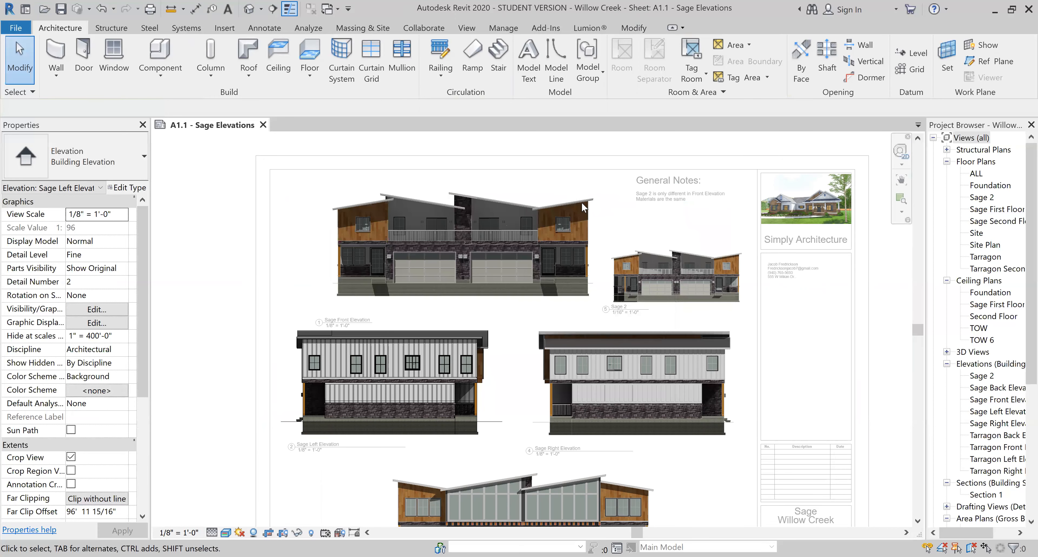
scroll(581, 202, "down", 1)
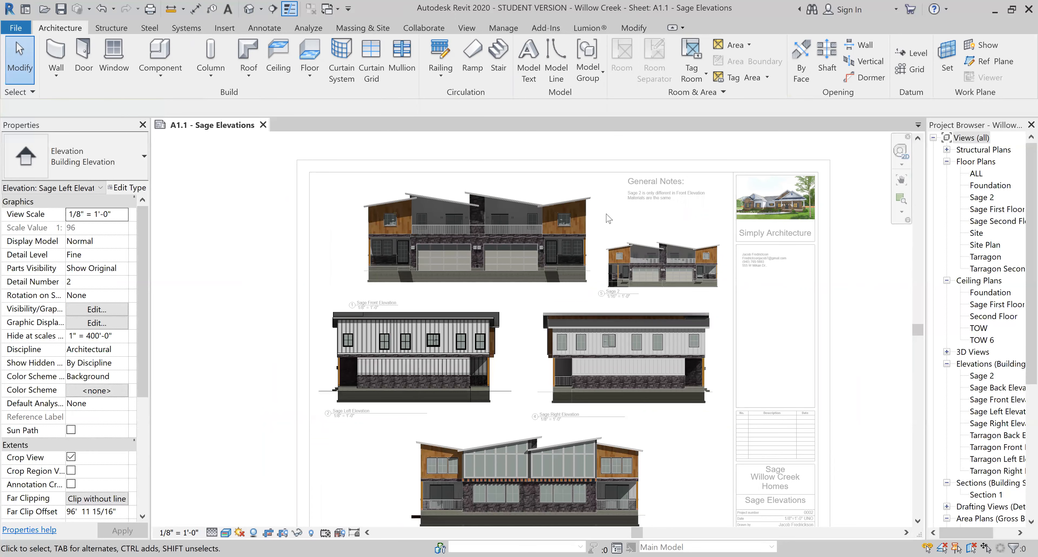
scroll(558, 197, "up", 2)
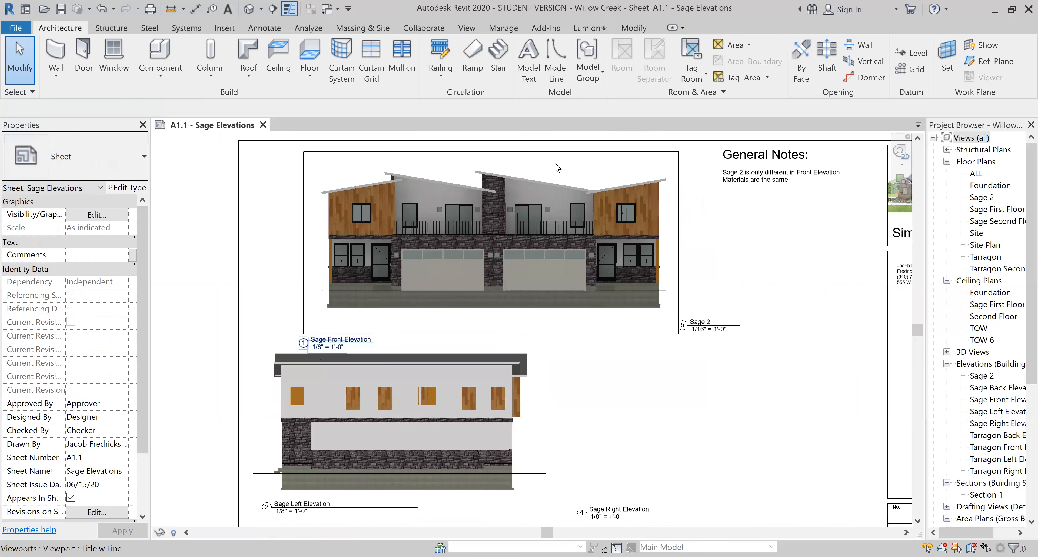
Give the front elevation the Lighting preset Sunlight from Top Right, ground plane at Ground.
double_click(557, 184)
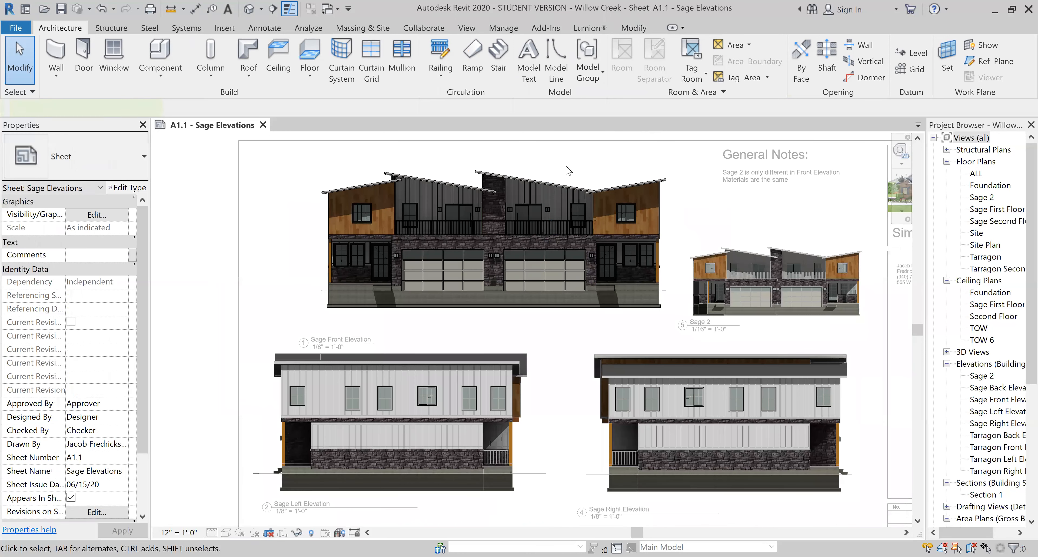
left_click(226, 532)
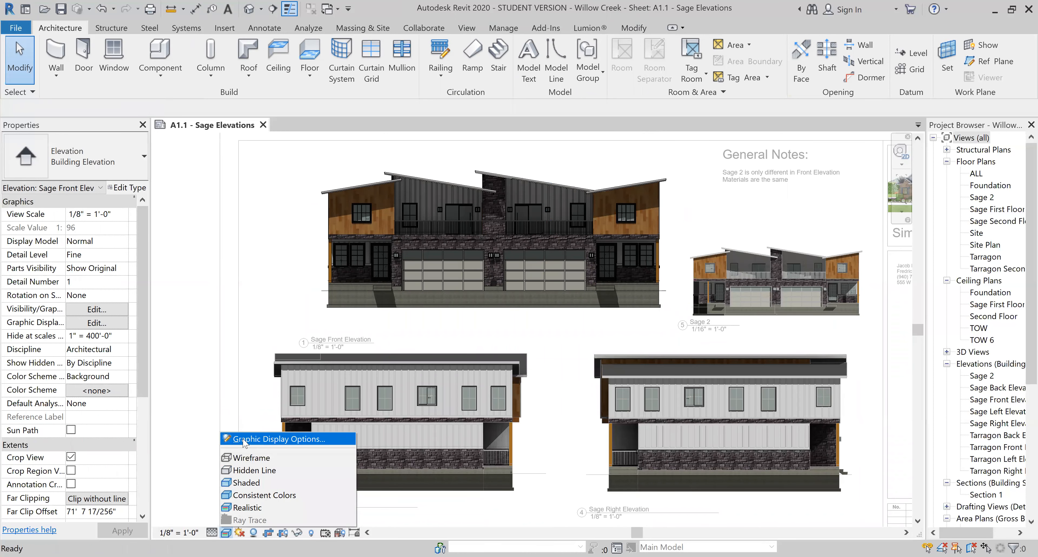
left_click(250, 434)
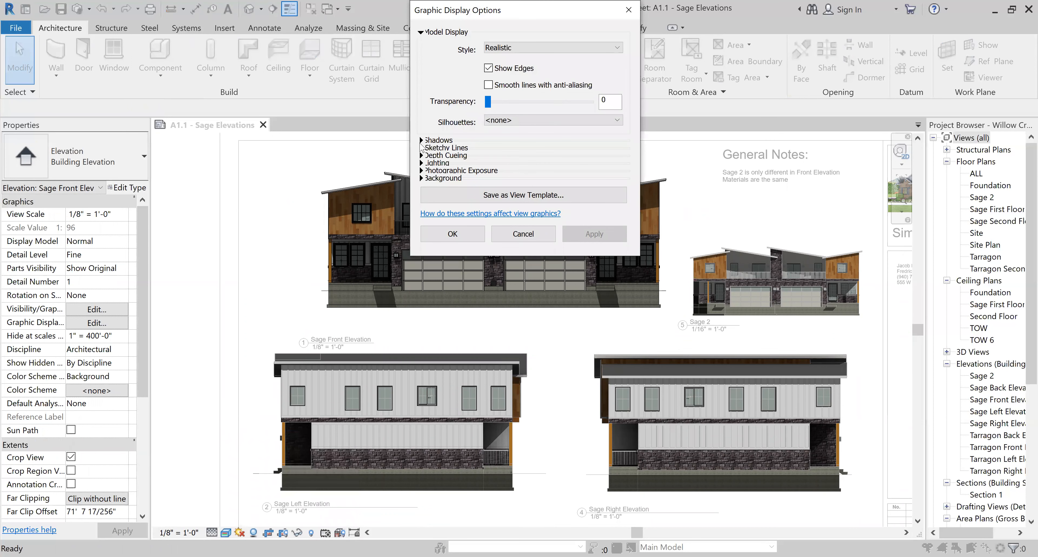
left_click(421, 163)
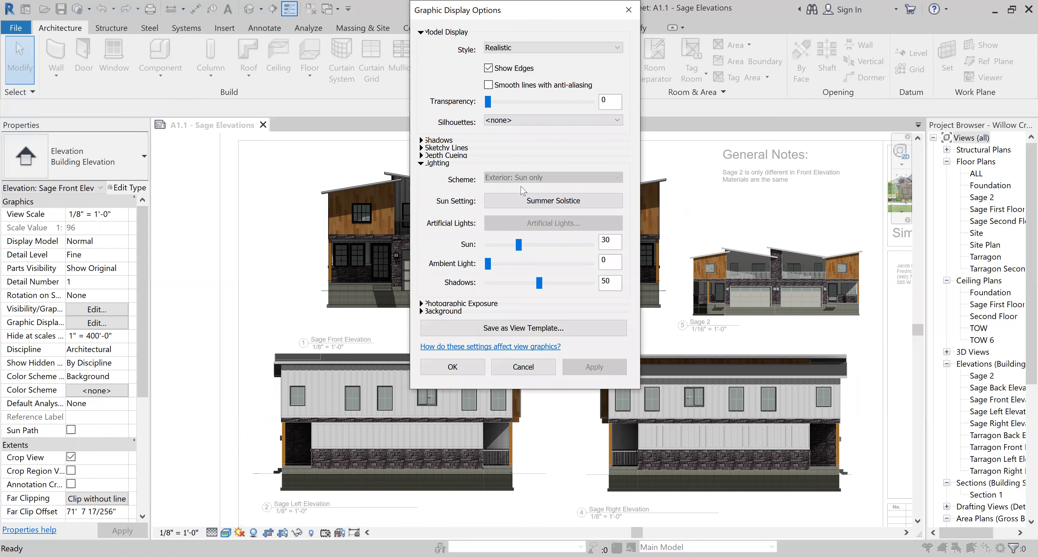
left_click(563, 206)
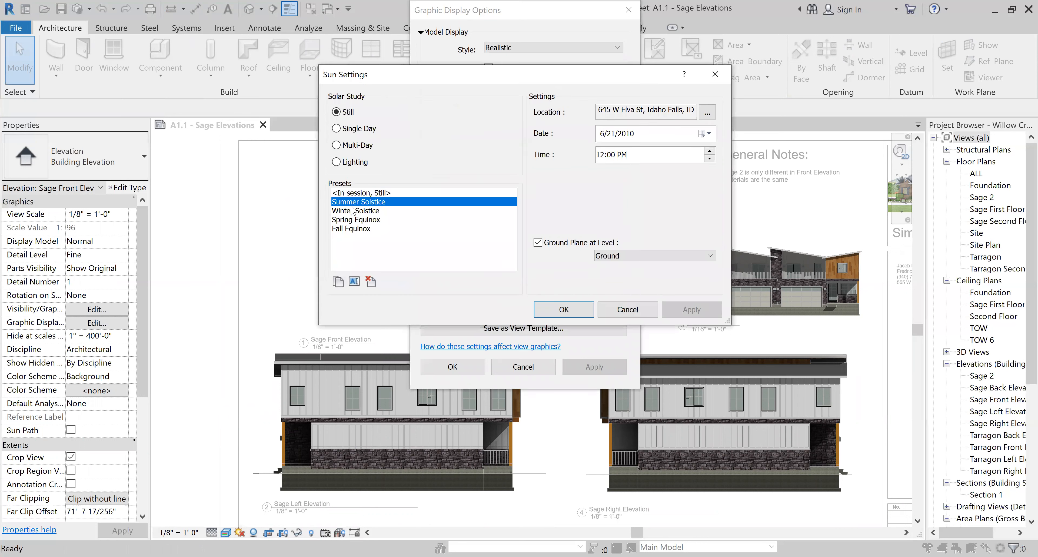
left_click(336, 161)
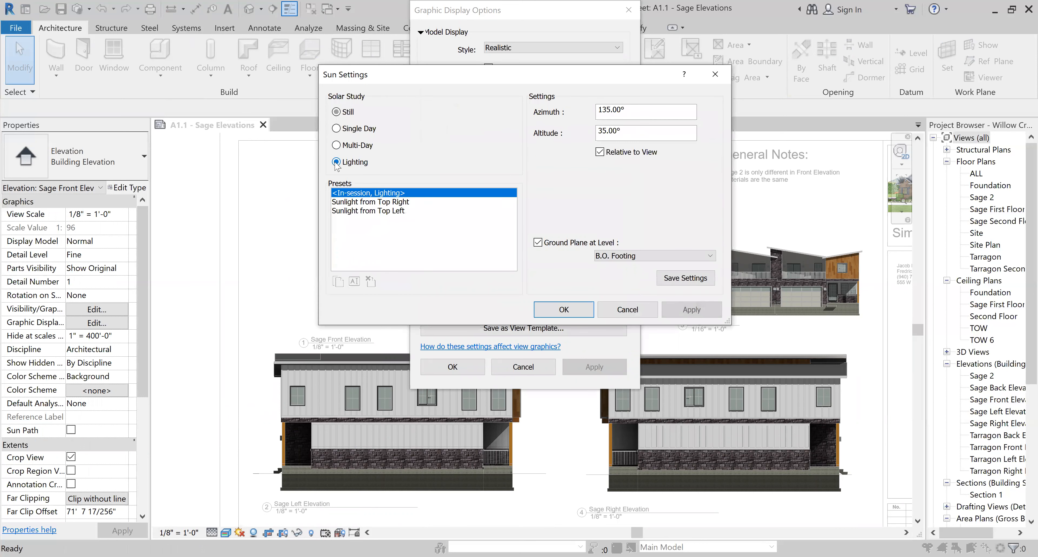
left_click(393, 202)
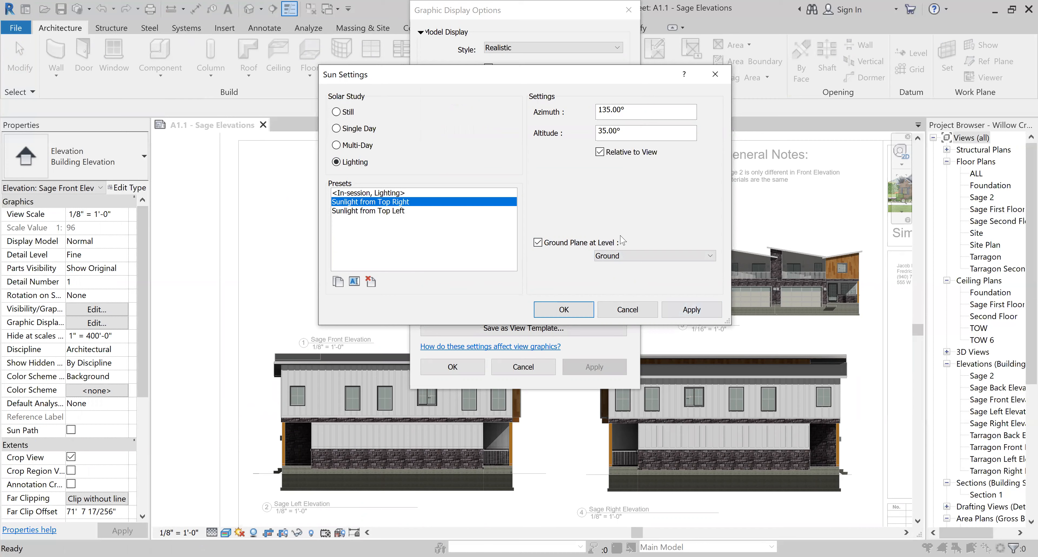
left_click(627, 256)
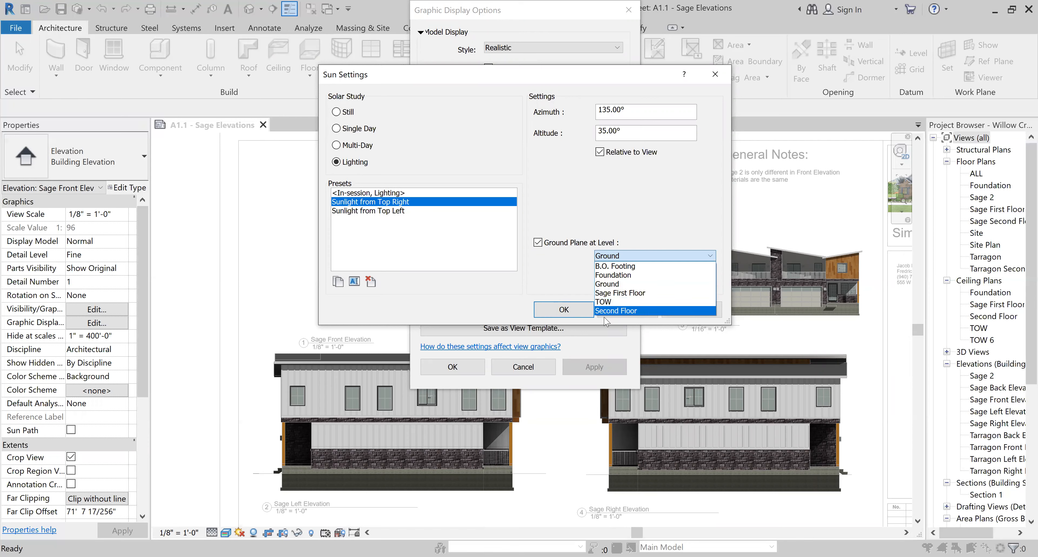
left_click(531, 298)
left_click(691, 310)
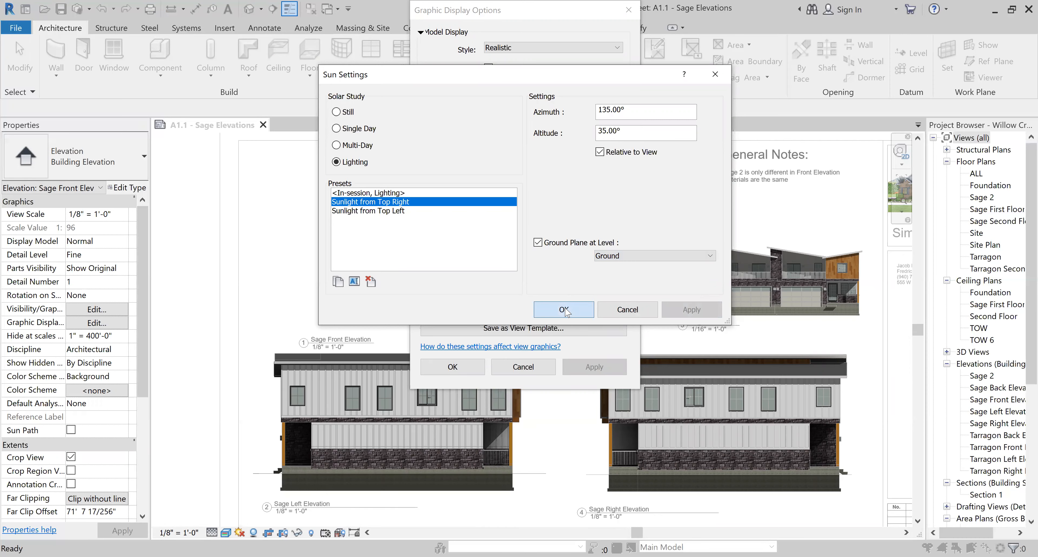
left_click(564, 310)
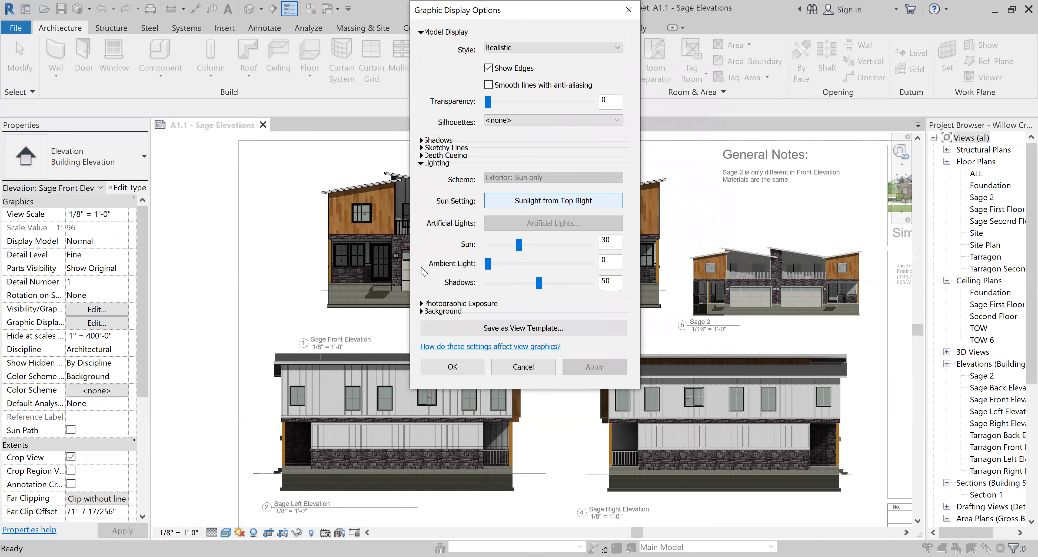
Trial stronger lighting on the front elevation: Sun 70 and Ambient Light 20, applied.
left_click(537, 243)
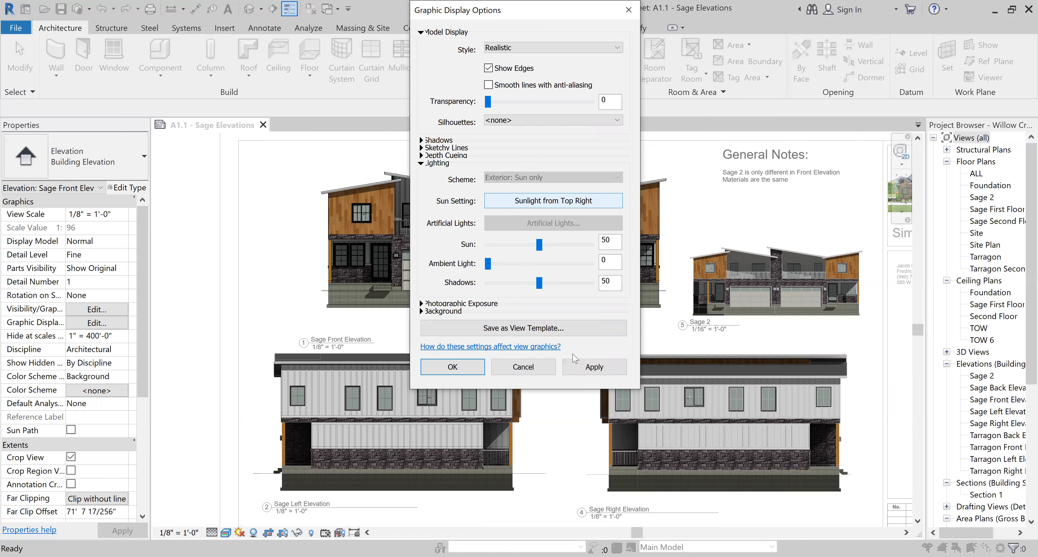
left_click(560, 244)
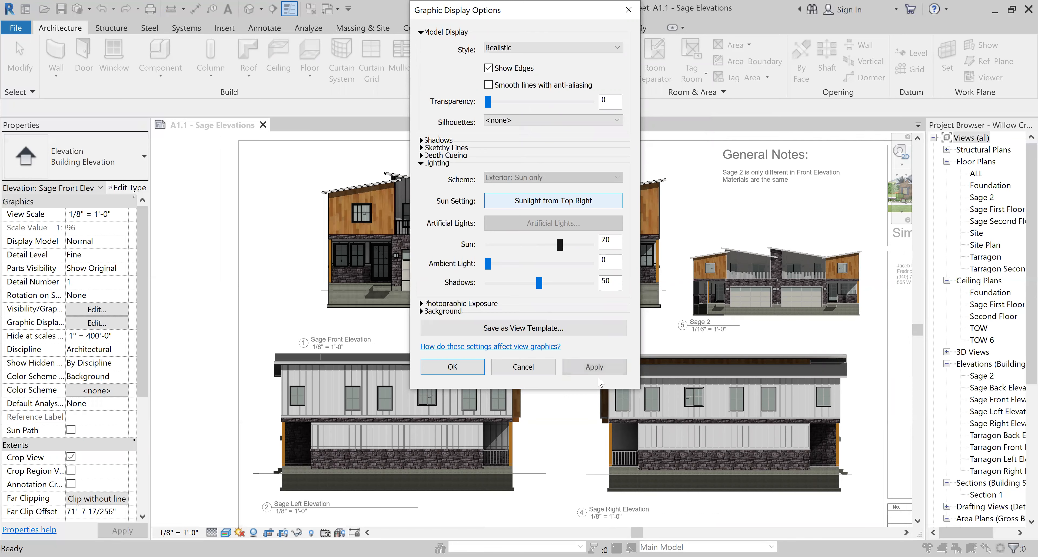
left_click(583, 367)
left_click_drag(488, 263, 508, 263)
left_click(600, 371)
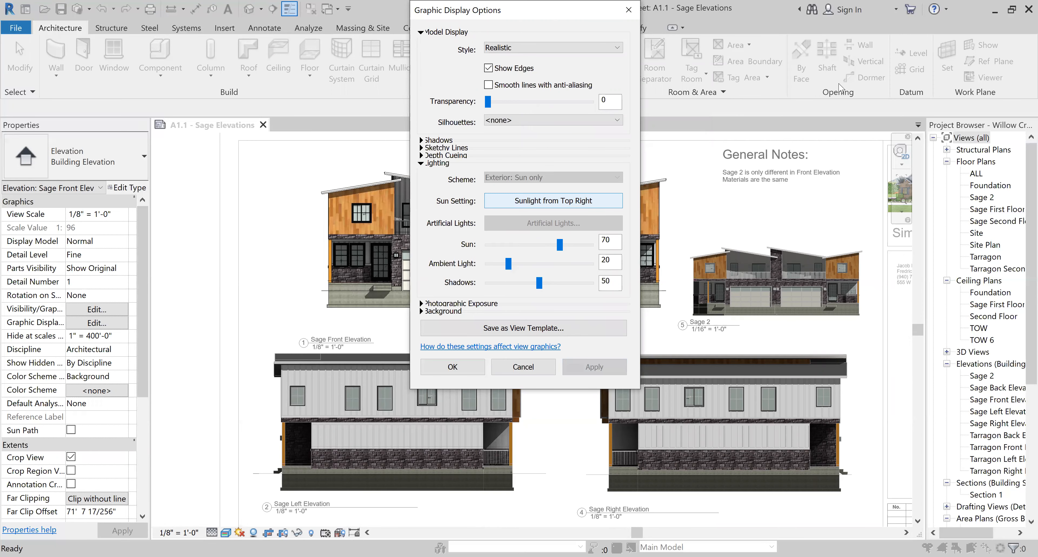
Settle the front elevation lighting at Sun 30, Ambient Light 0 and Shadows 30.
left_click_drag(569, 11, 836, 67)
left_click_drag(775, 321, 754, 320)
double_click(769, 302)
left_click(769, 302)
left_click(777, 302)
left_click(876, 425)
left_click_drag(806, 340, 829, 360)
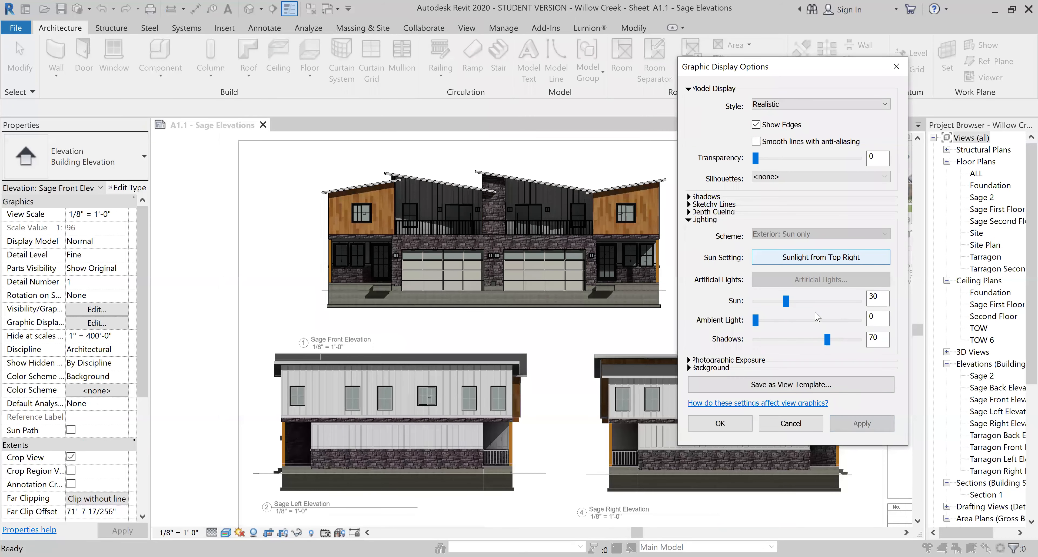
left_click(785, 340)
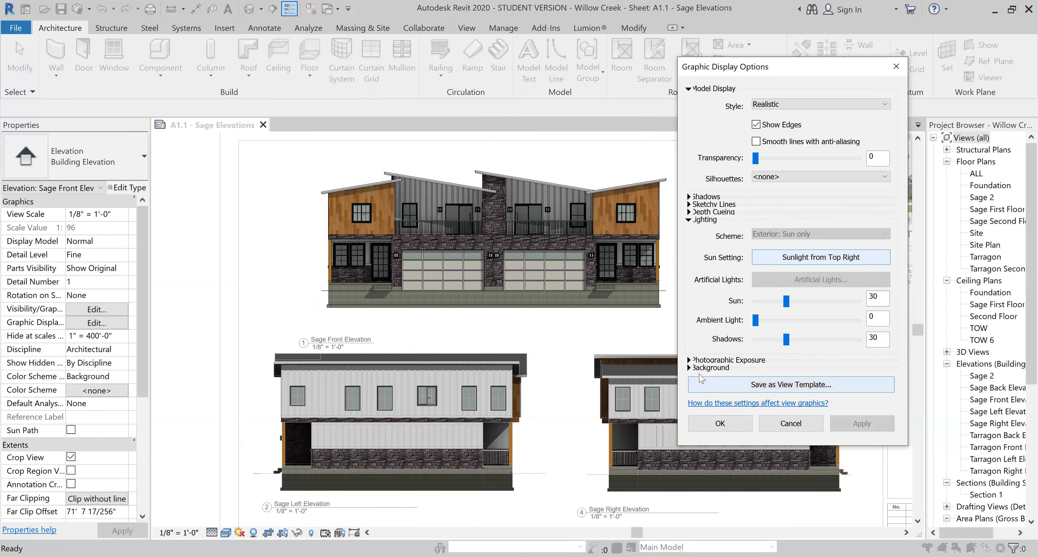
left_click(688, 359)
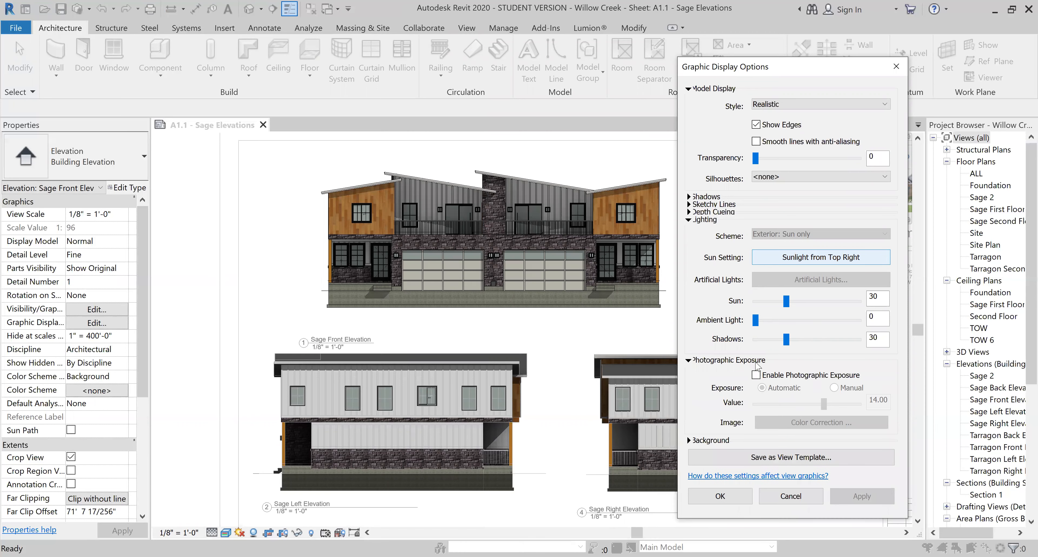
Trial photographic exposure on the elevation and revert it, then turn on sketchy lines.
left_click(756, 374)
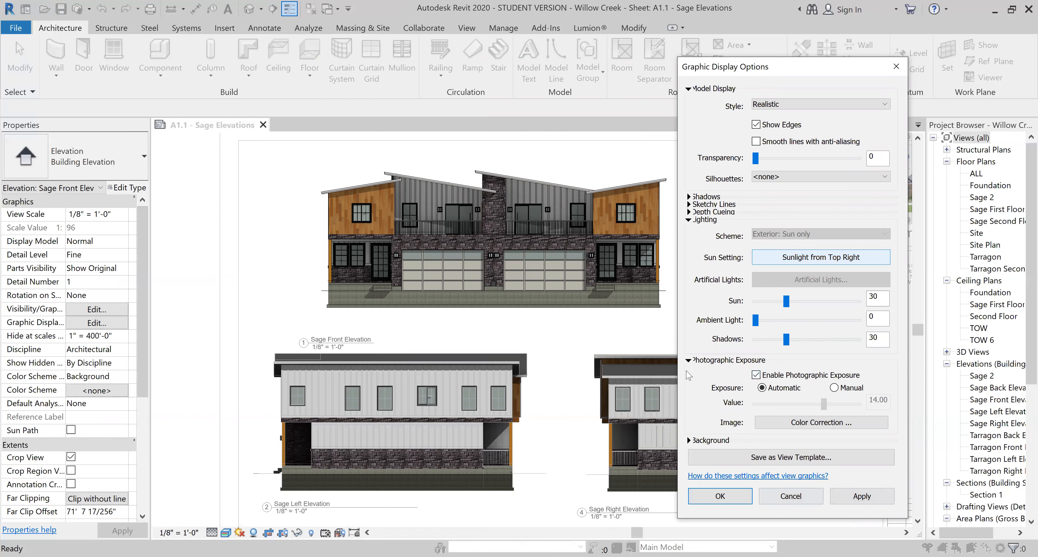
left_click(856, 496)
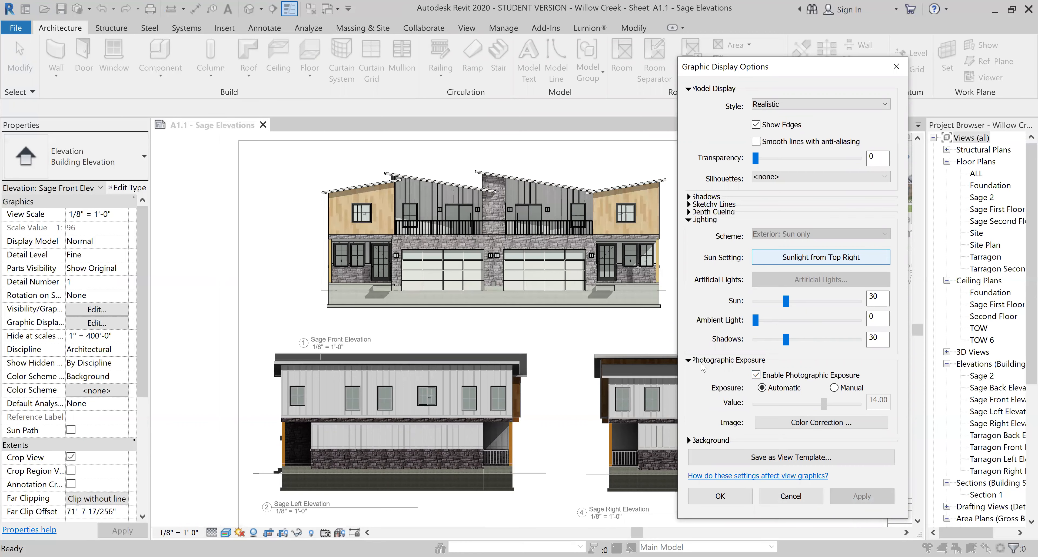
left_click(756, 374)
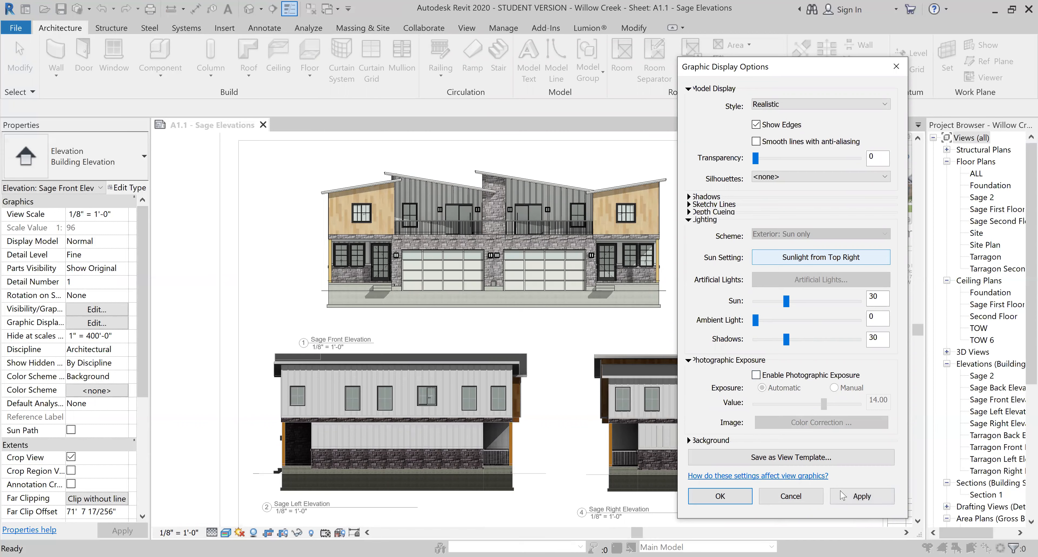
left_click(851, 505)
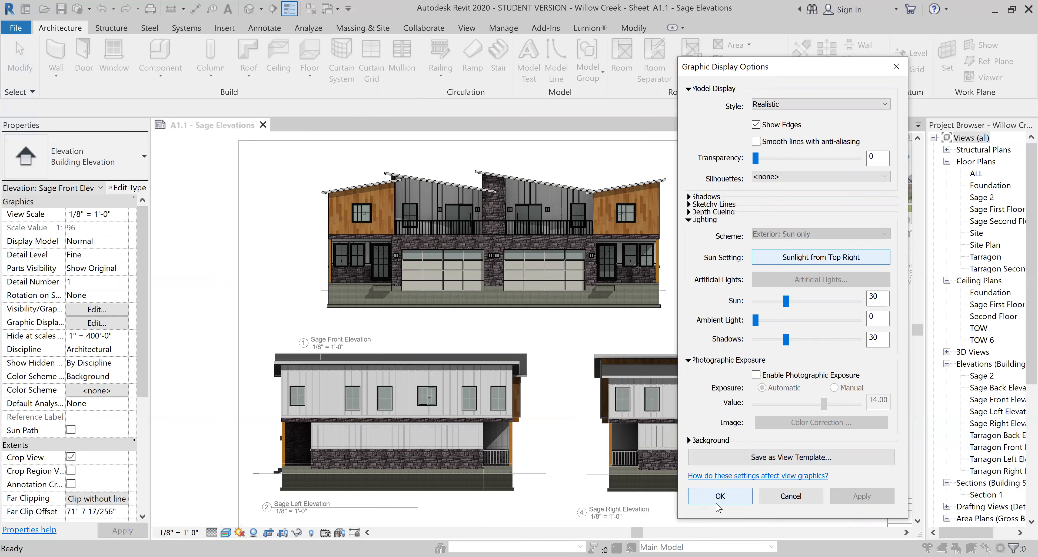
left_click(690, 206)
left_click(760, 222)
Apply sketchy lines with Jitter 4 and Extension 4 to the front elevation.
left_click(780, 240)
left_click(781, 240)
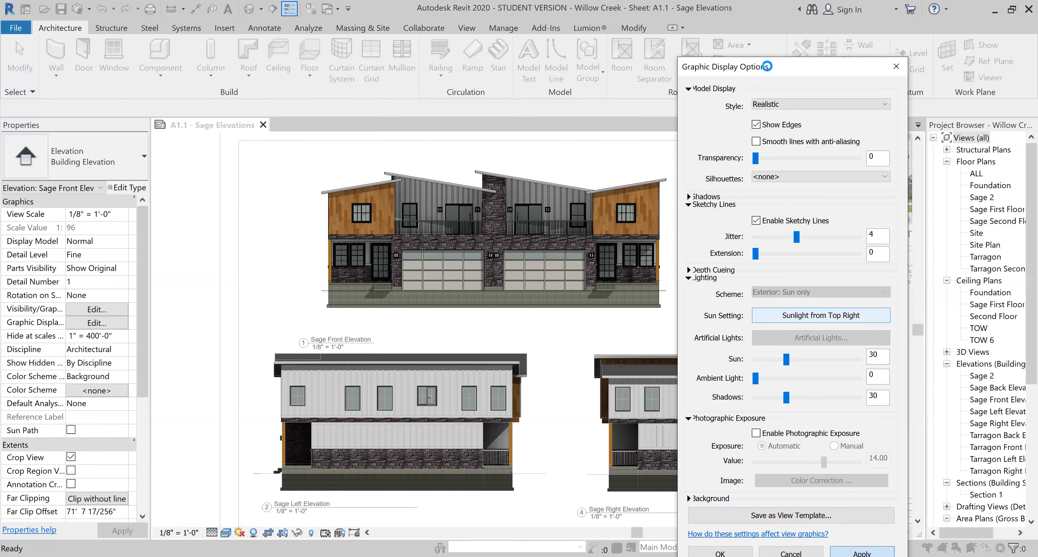
left_click(780, 253)
left_click(814, 257)
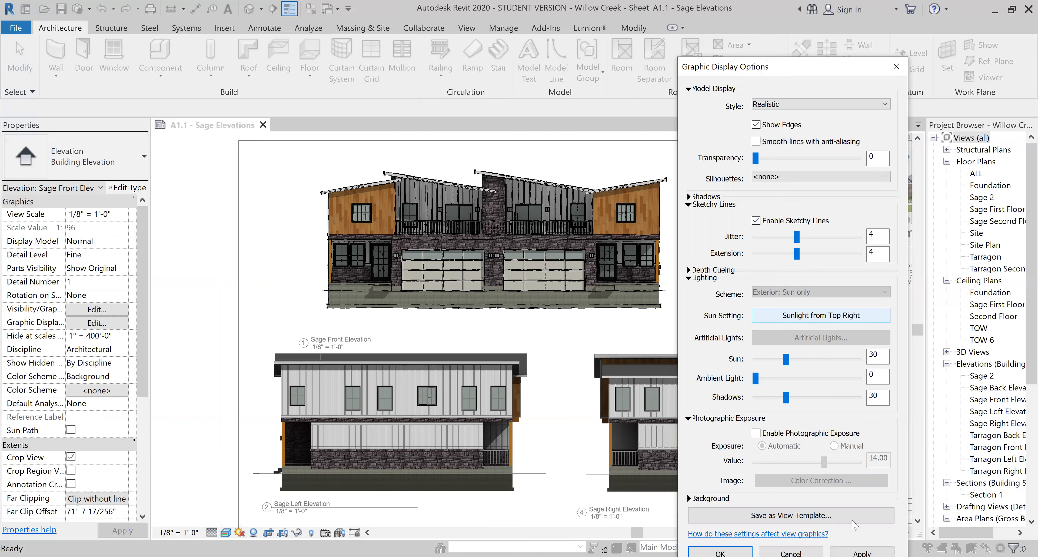
left_click(862, 553)
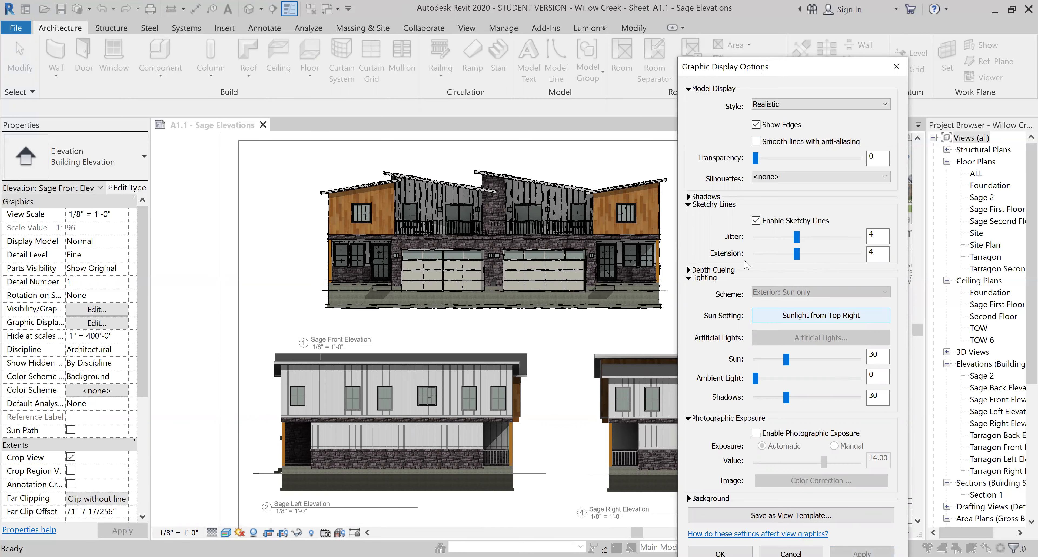
Reset sketchy line Extension and Jitter to 0 and apply.
left_click(761, 253)
left_click(755, 238)
left_click(862, 554)
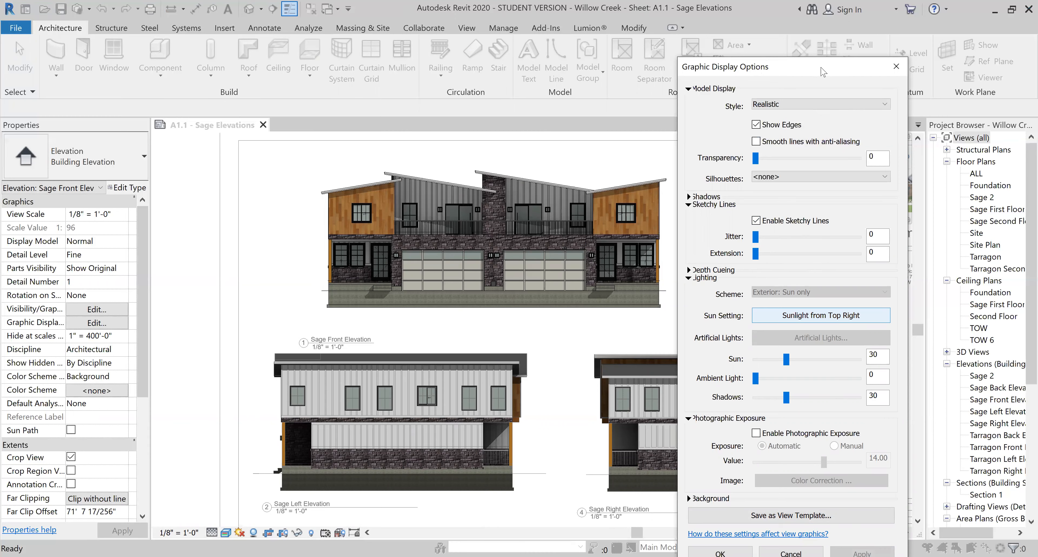
left_click_drag(819, 67, 813, 10)
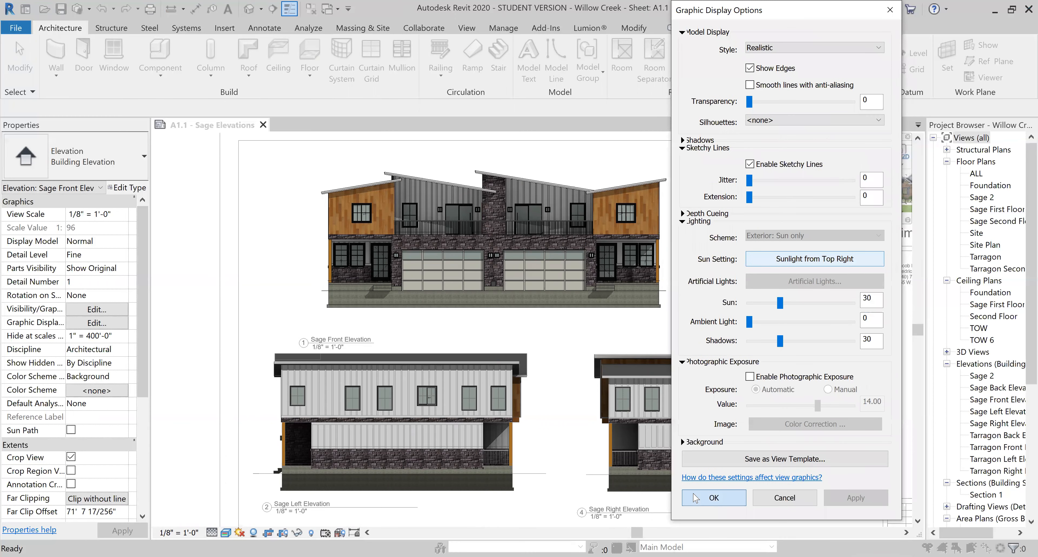
Close display options, briefly reveal hidden elements on the sheet, then open the Sage First Floor plan.
key("Return")
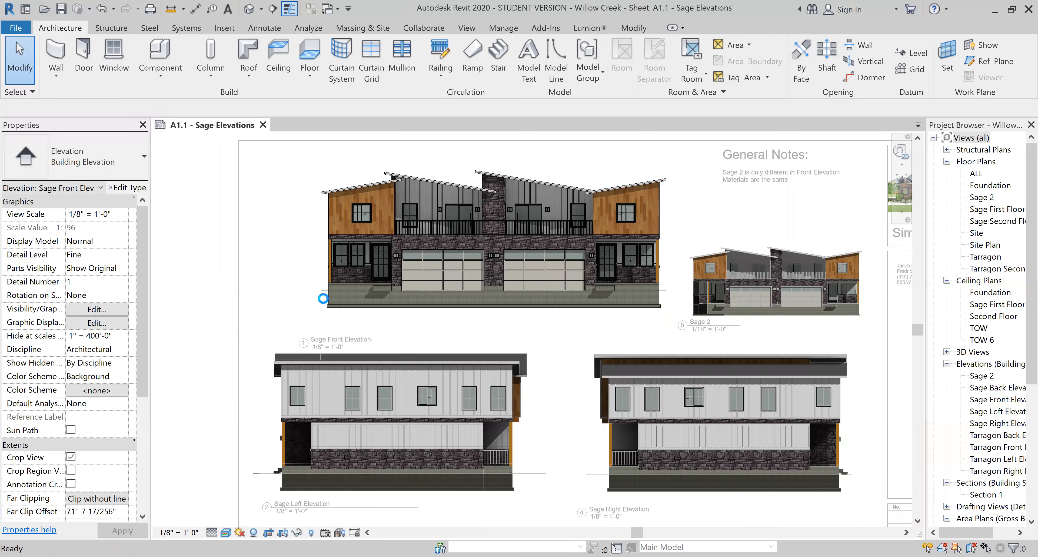
key("r")
key("h")
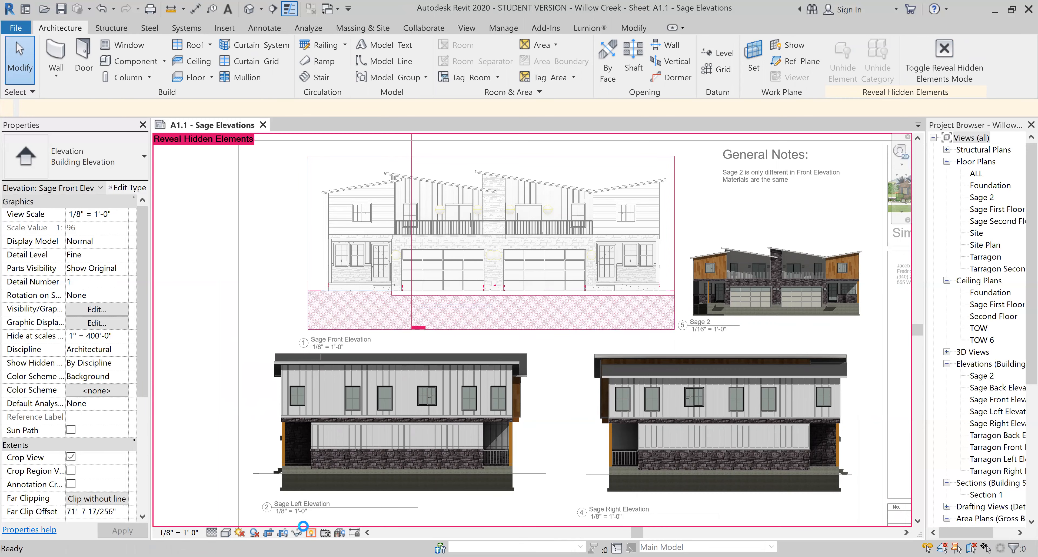
left_click(311, 532)
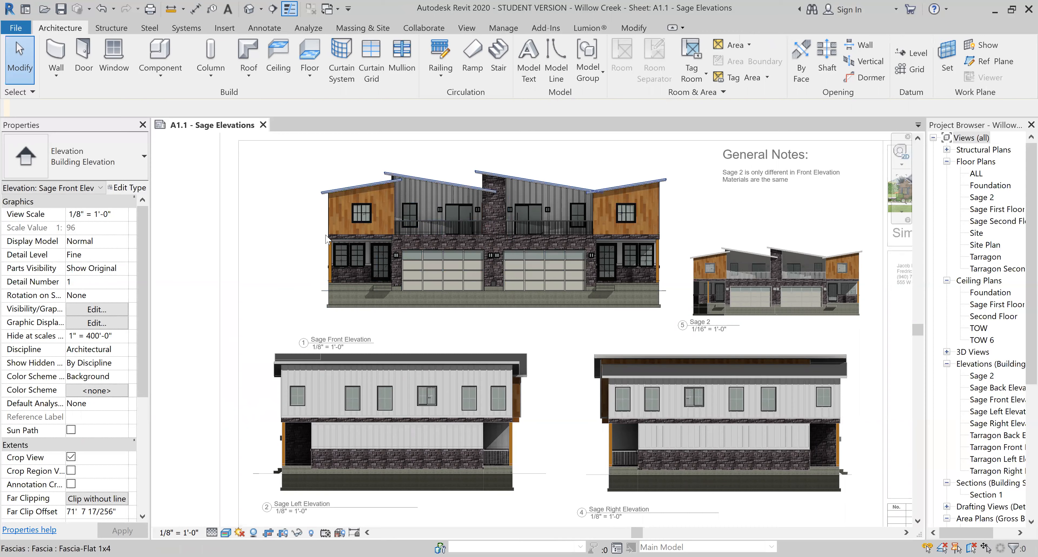
scroll(352, 203, "down", 3)
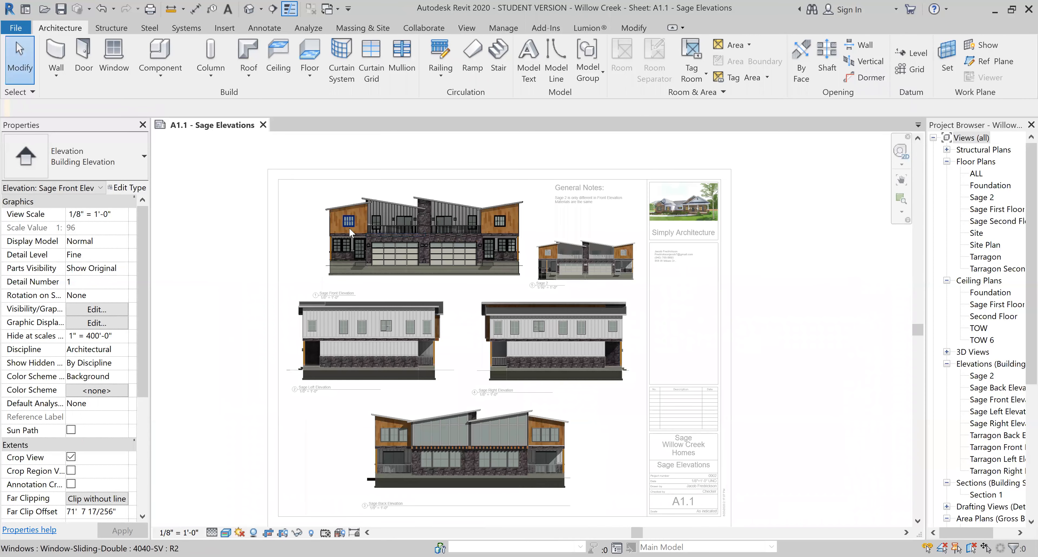
scroll(347, 229, "up", 2)
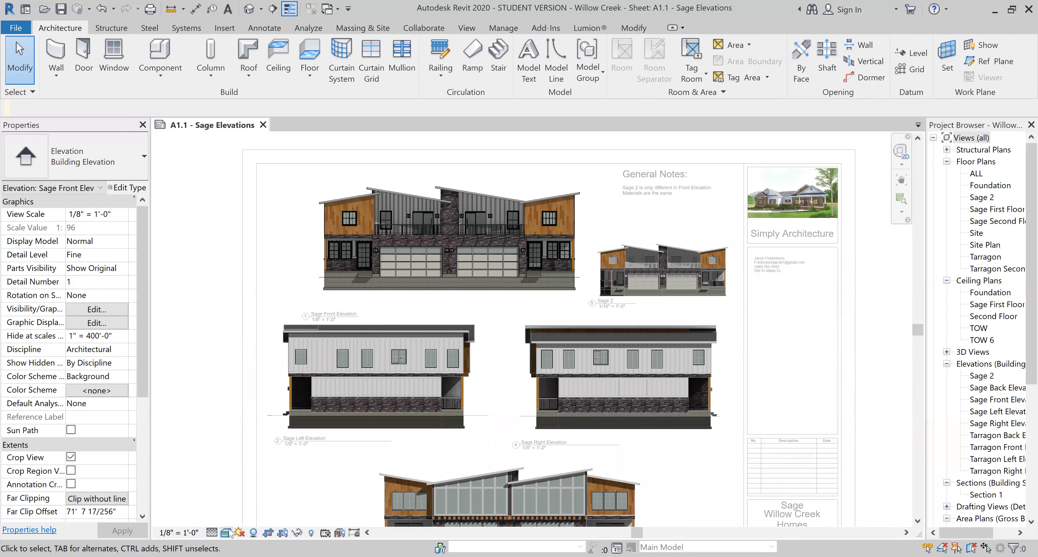
double_click(980, 209)
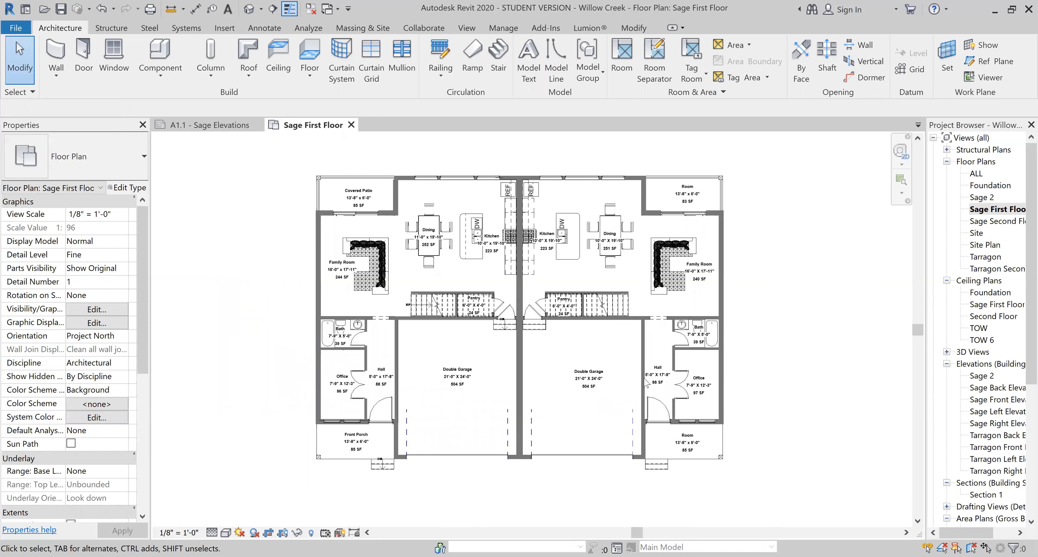
Try the Realistic visual style on Sage First Floor, then switch it to Hidden Line.
left_click(225, 532)
left_click(241, 510)
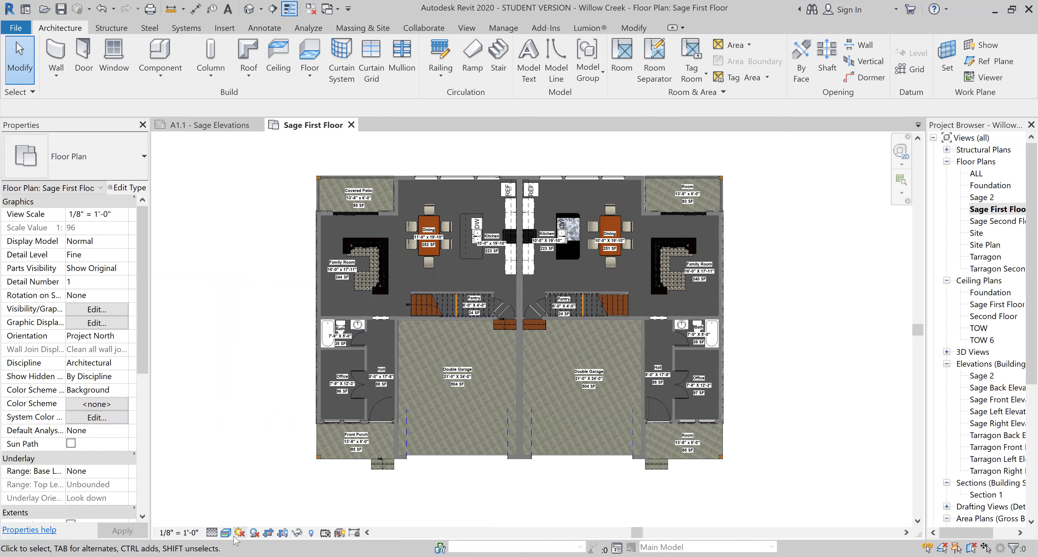
left_click(226, 532)
left_click(239, 470)
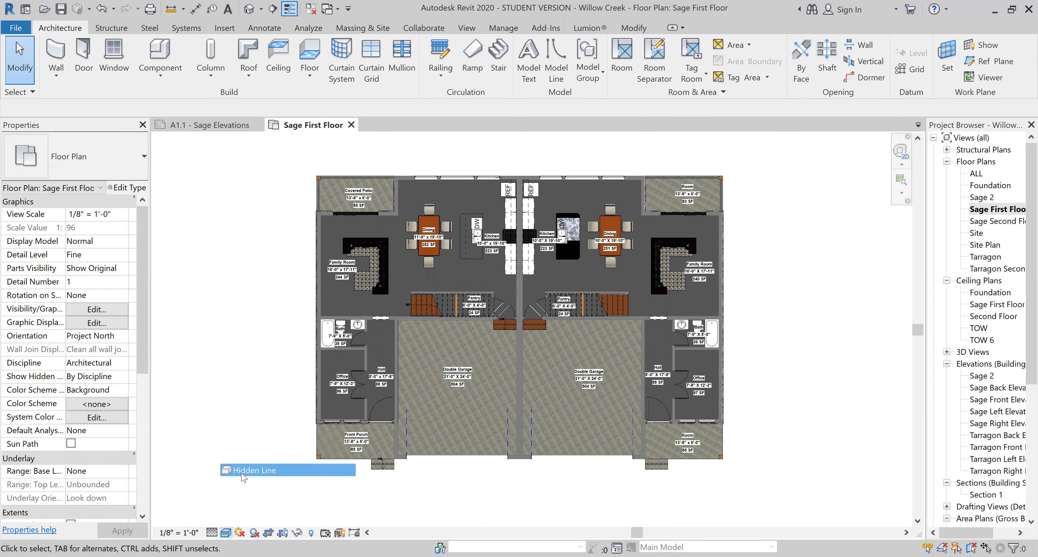
Review the floor plan's Graphic Display Options unchanged, then open Visibility/Graphic Overrides.
left_click(225, 532)
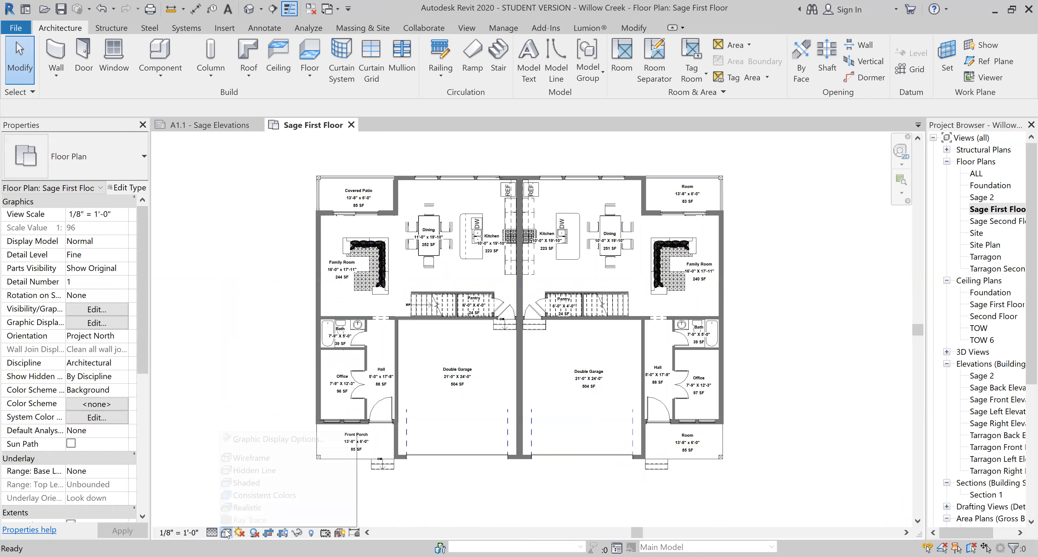
left_click(282, 438)
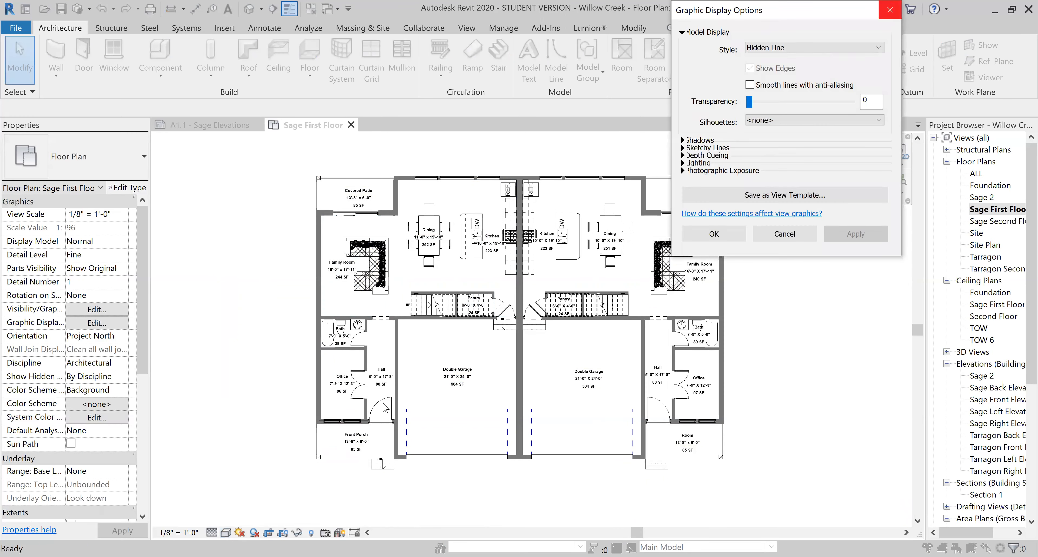
left_click(890, 9)
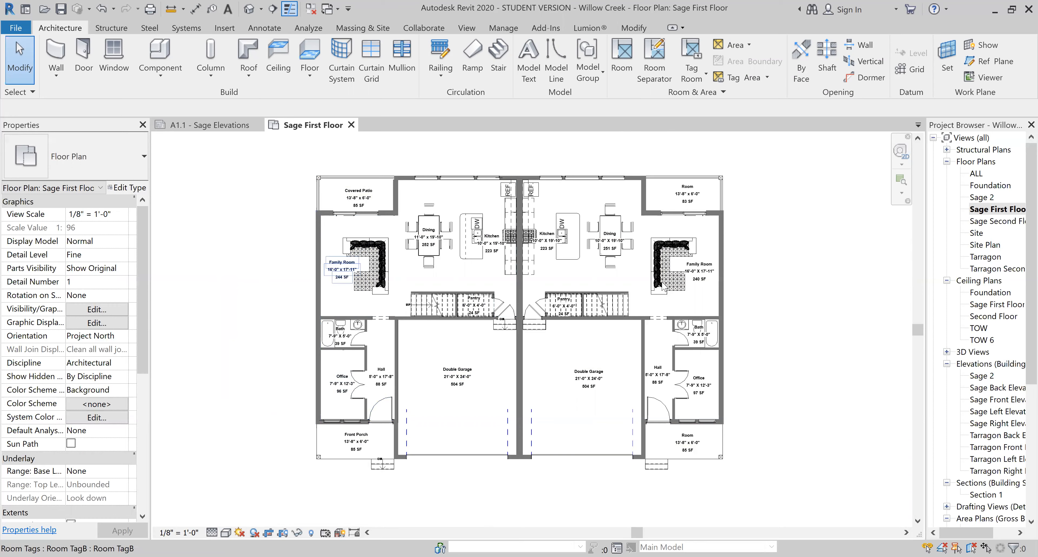
key("v")
key("v")
scroll(752, 297, "down", 4)
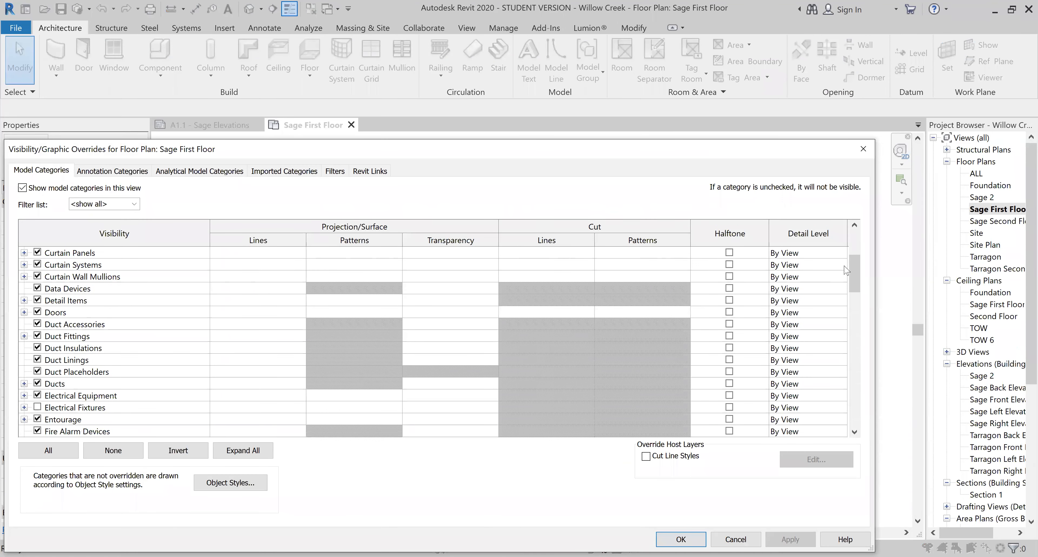
left_click_drag(854, 275, 836, 454)
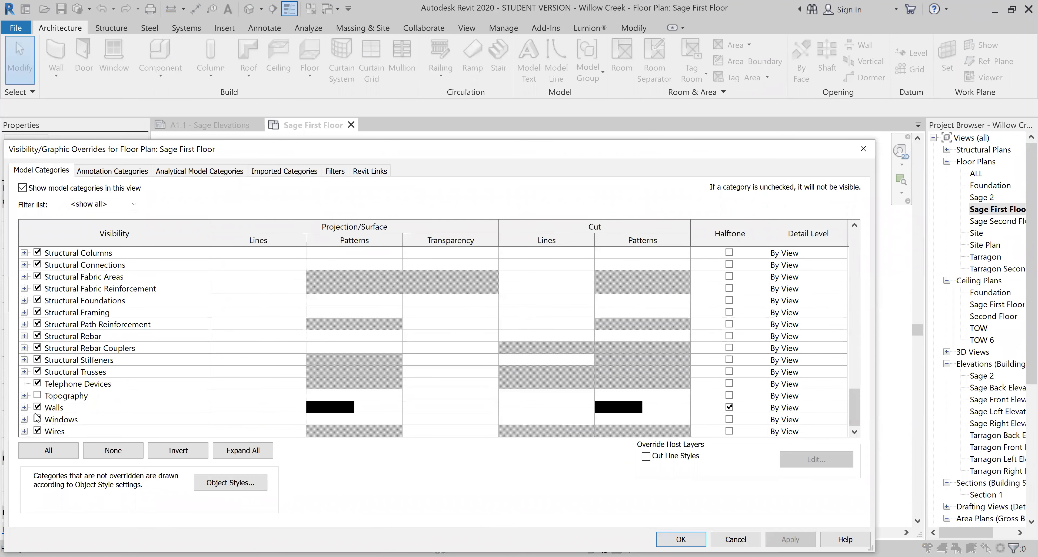
left_click(24, 407)
scroll(405, 341, "down", 1)
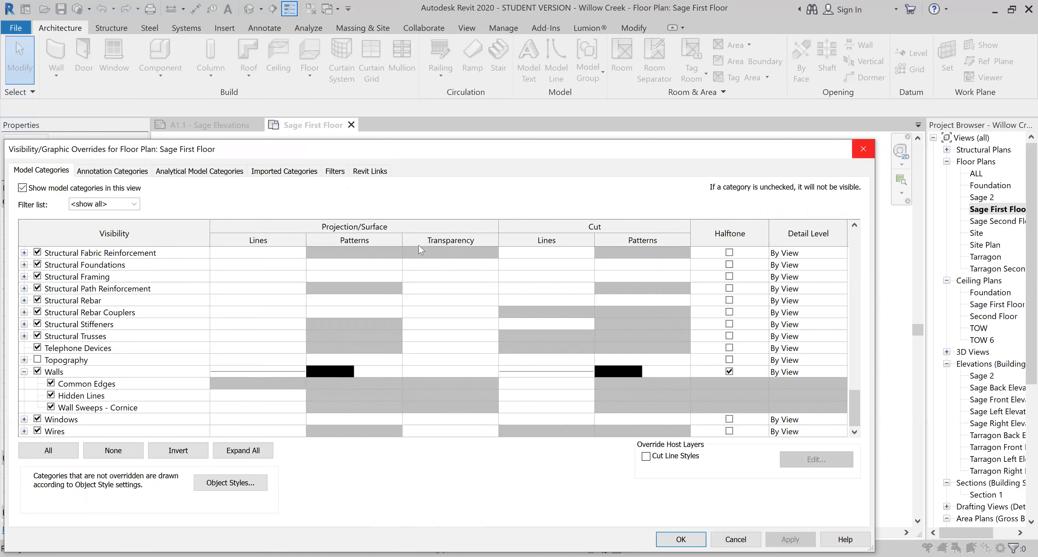
left_click(862, 149)
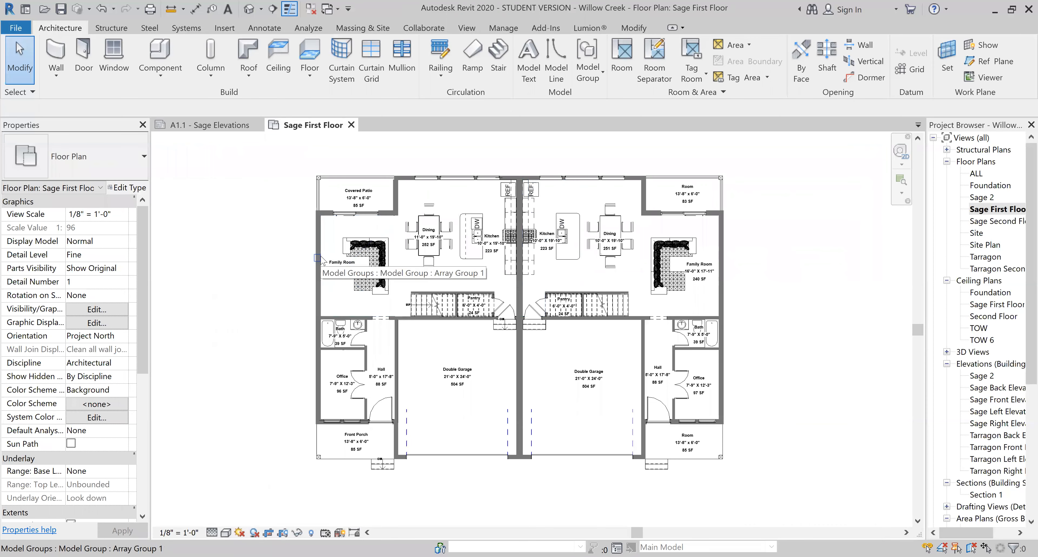